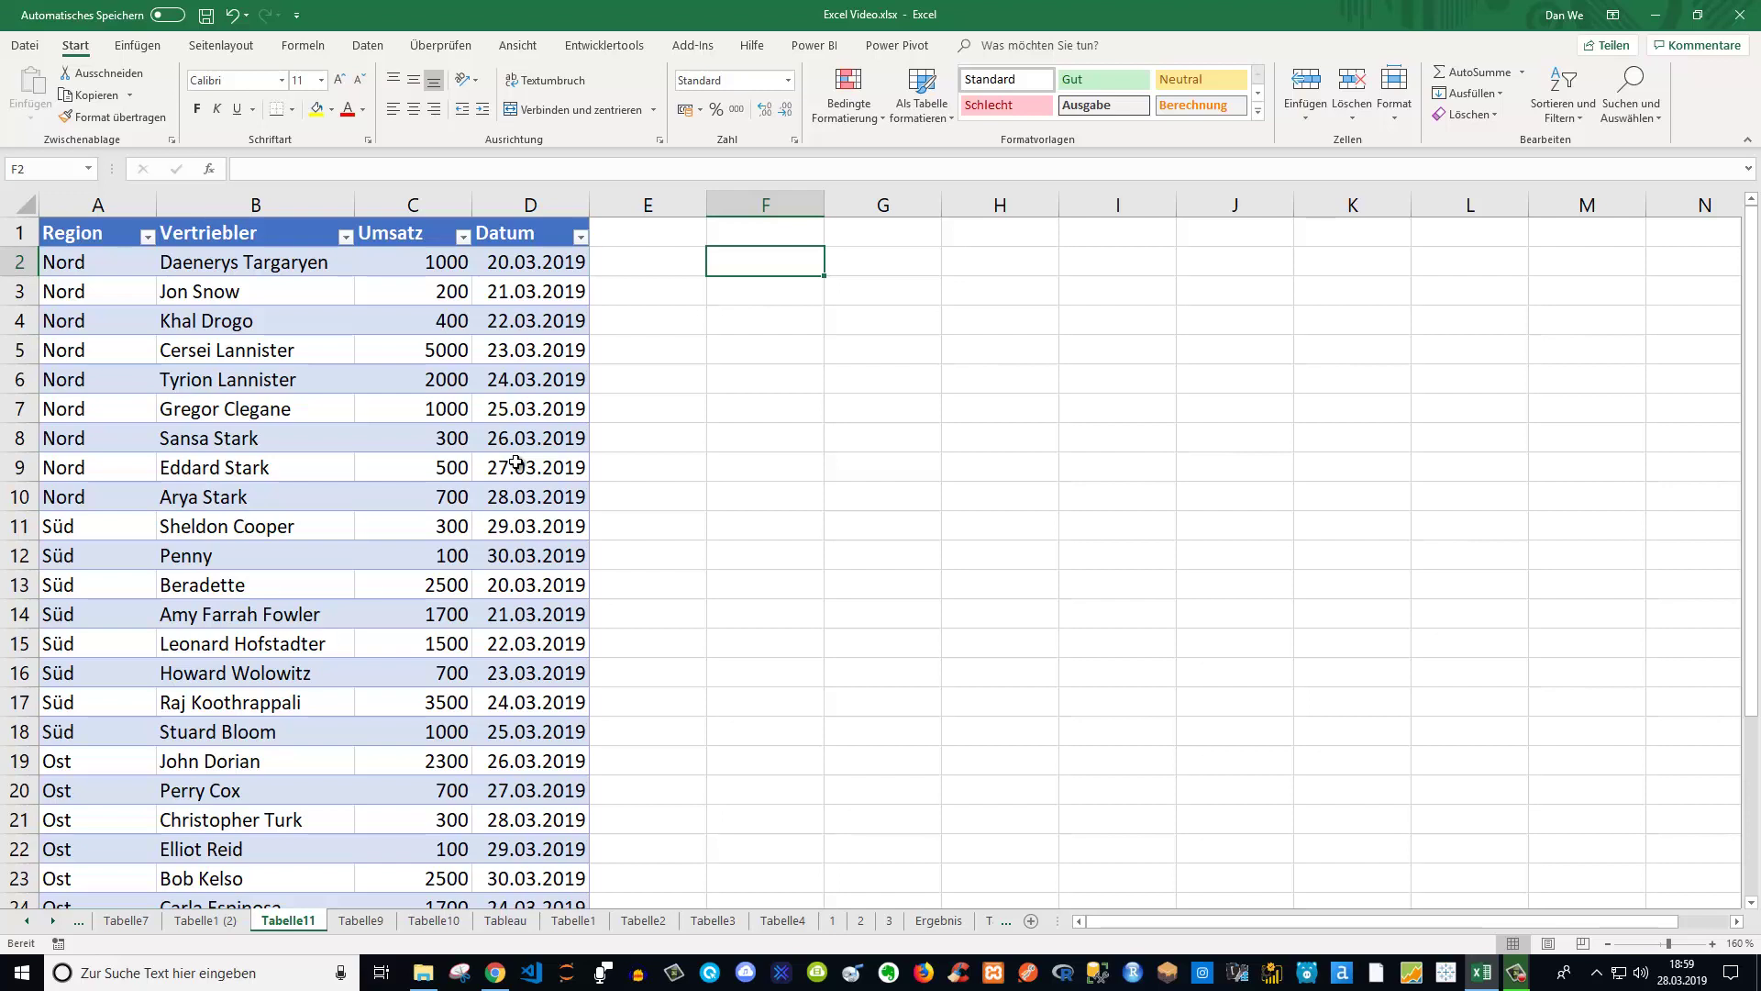
- Label F2 'Bedingte Formatierung' and enter the date 28.03.2019 in F3
text(Beding)
text(te Formatieru)
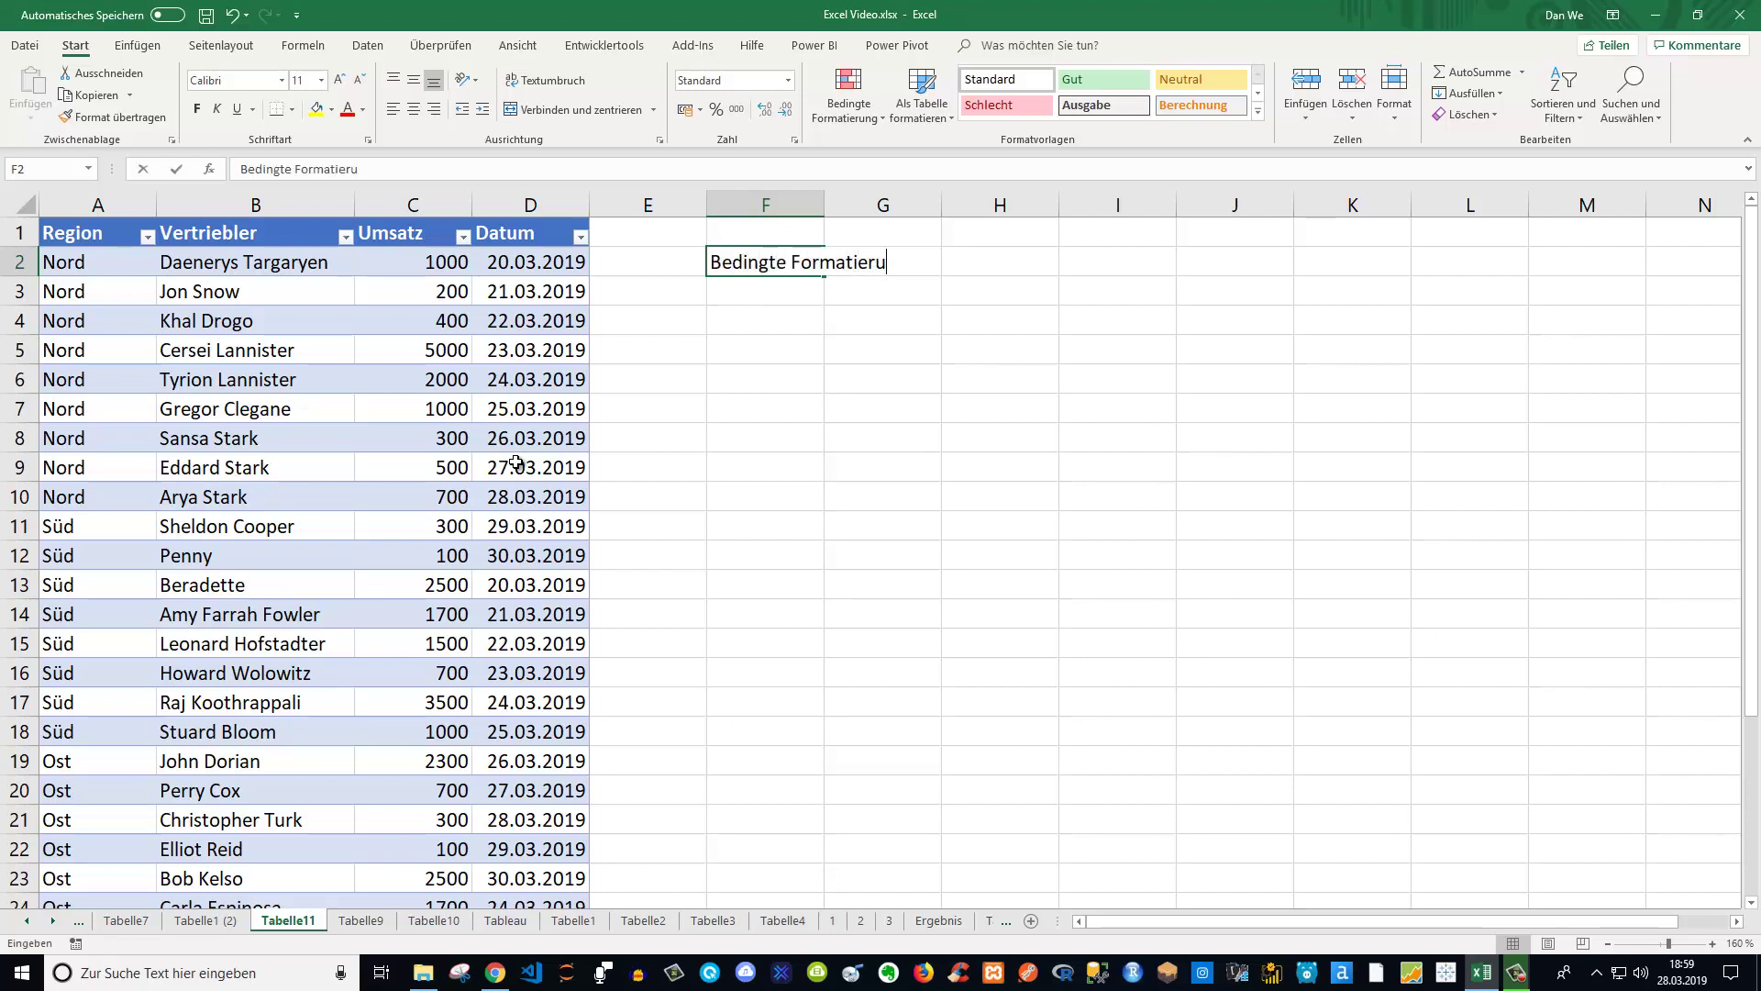
text(ng)
key(Return)
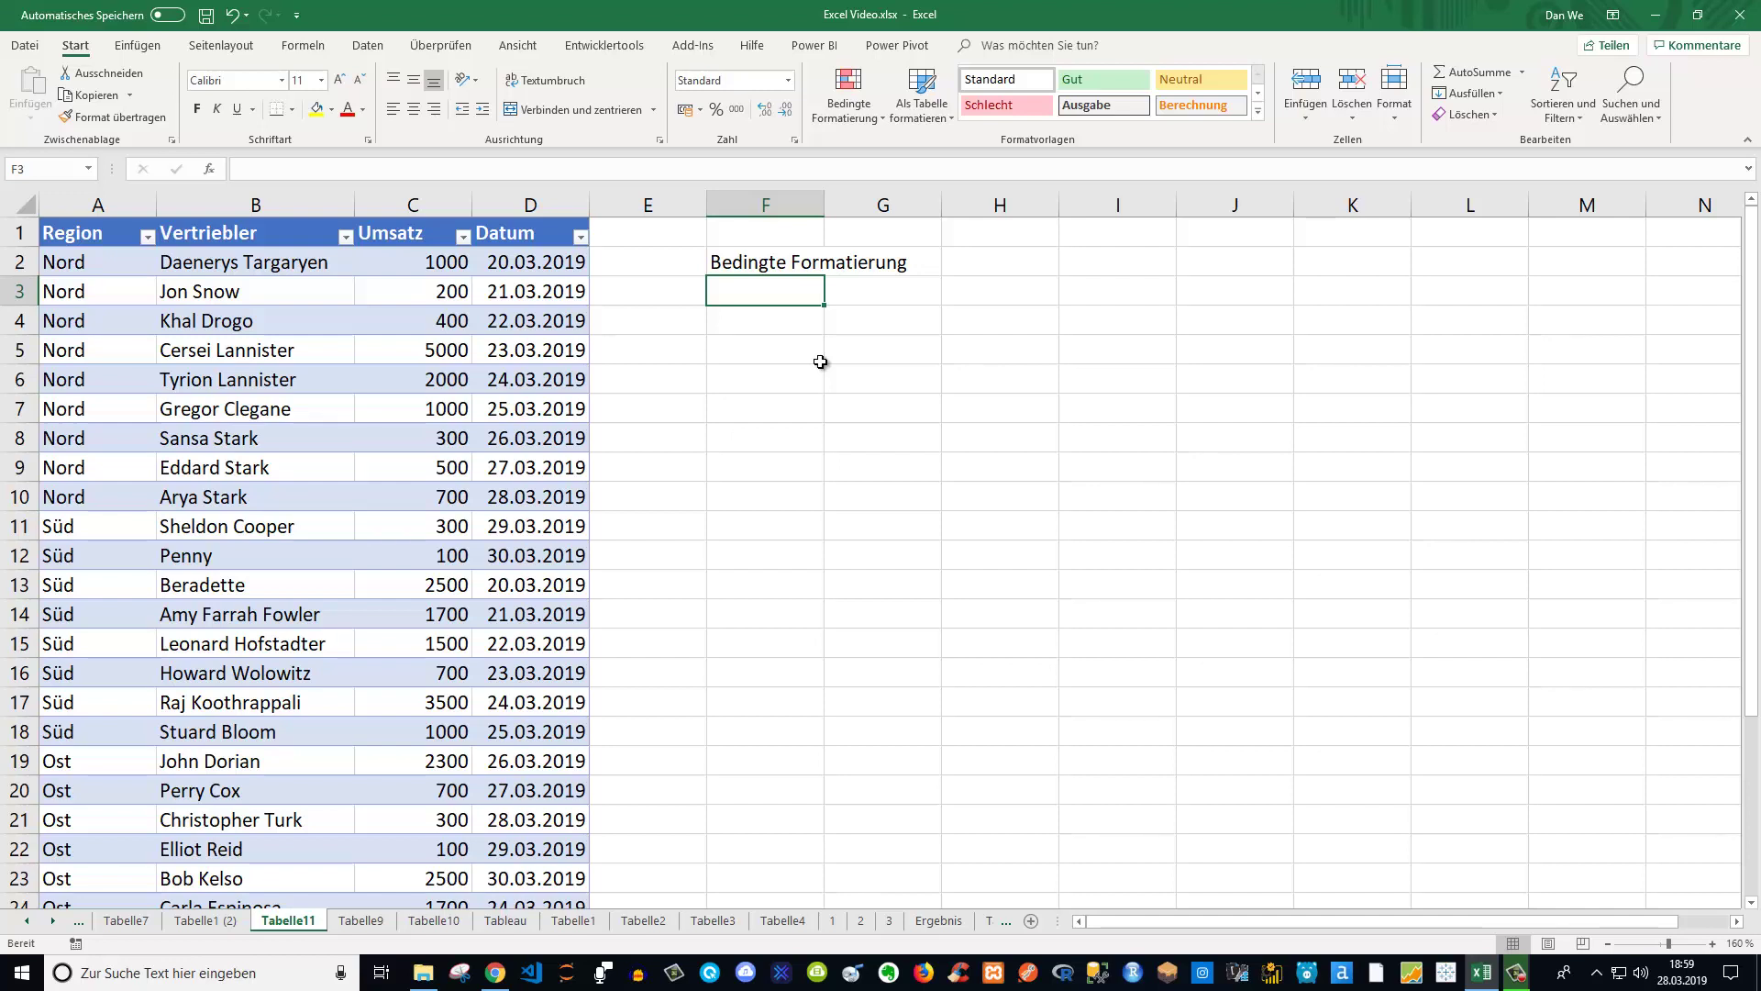
text(28.)
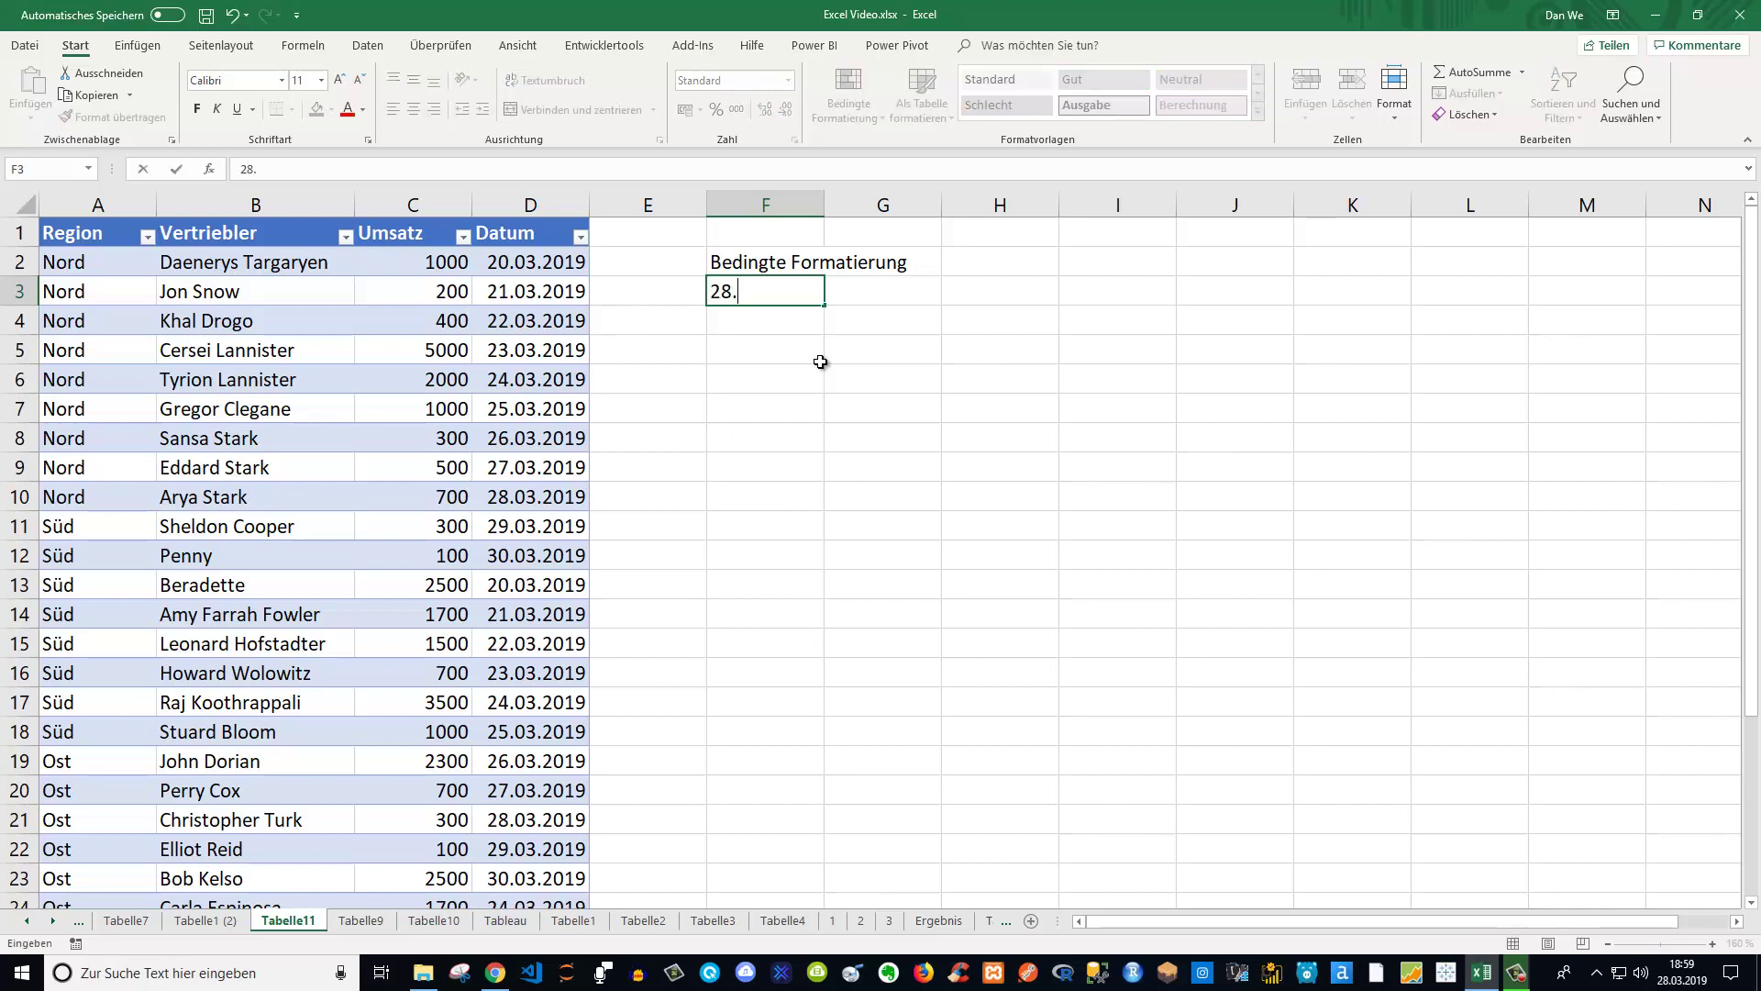
text(03.2019)
key(Return)
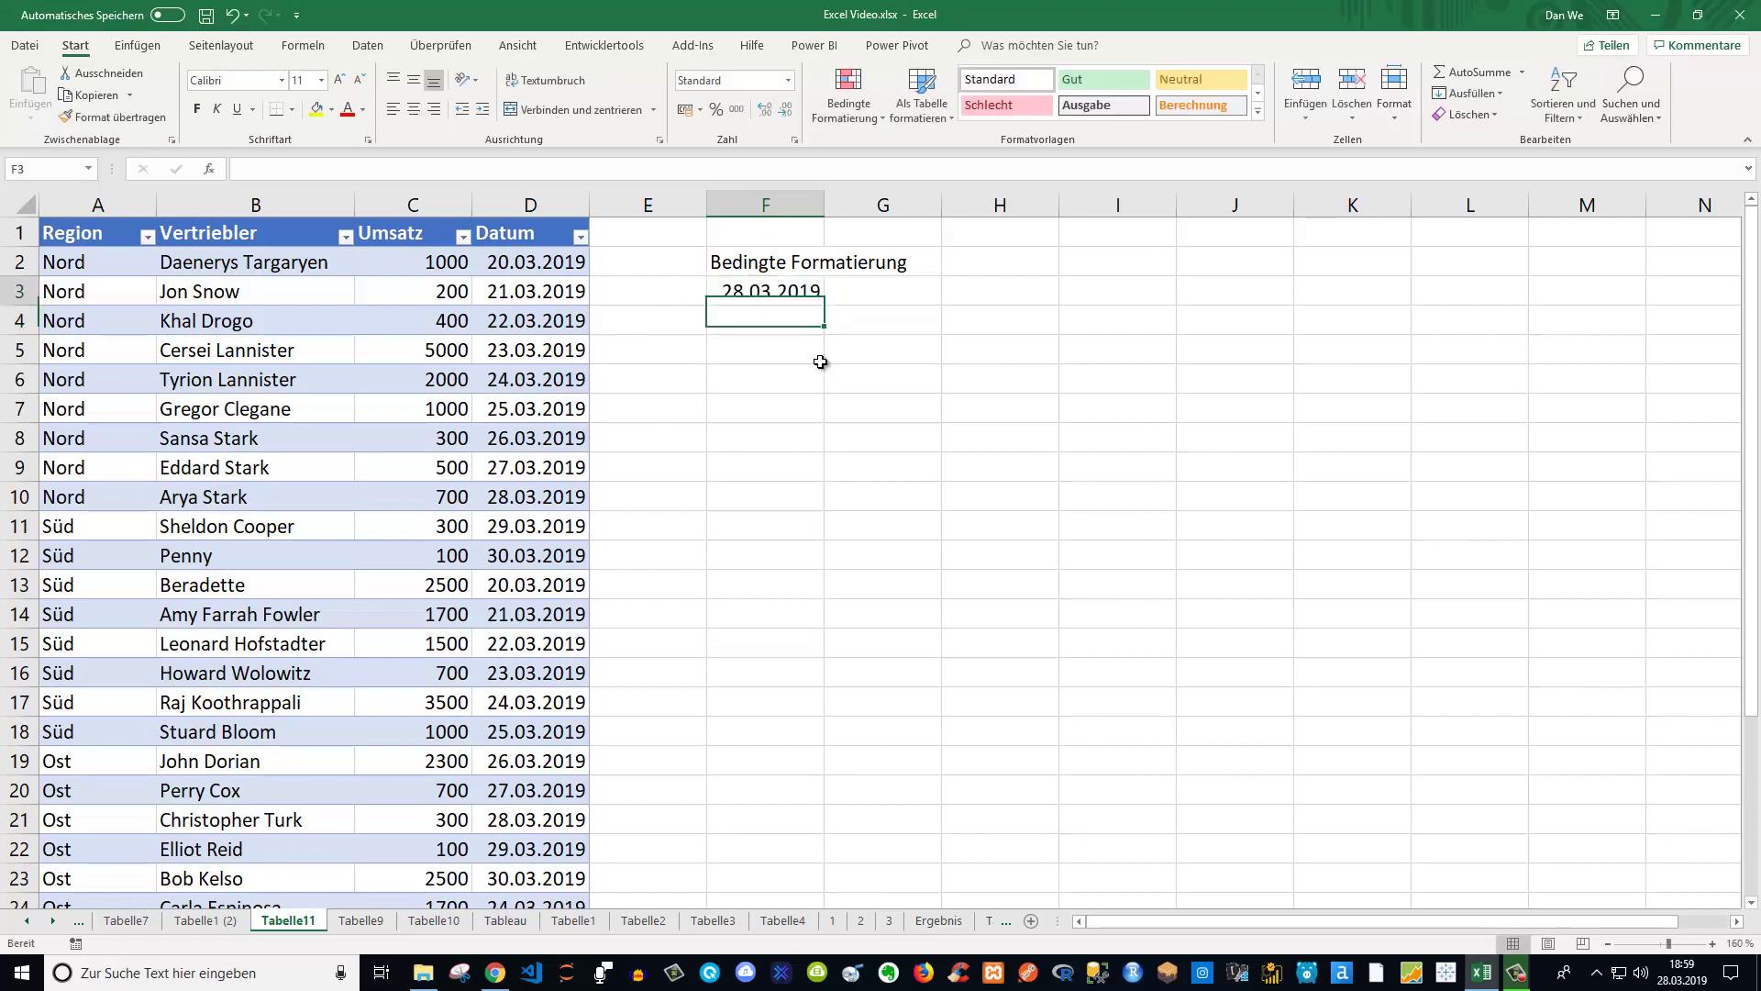
- Replace F3's typed date with the formula =HEUTE()
key(Up)
key(Delete)
text(=)
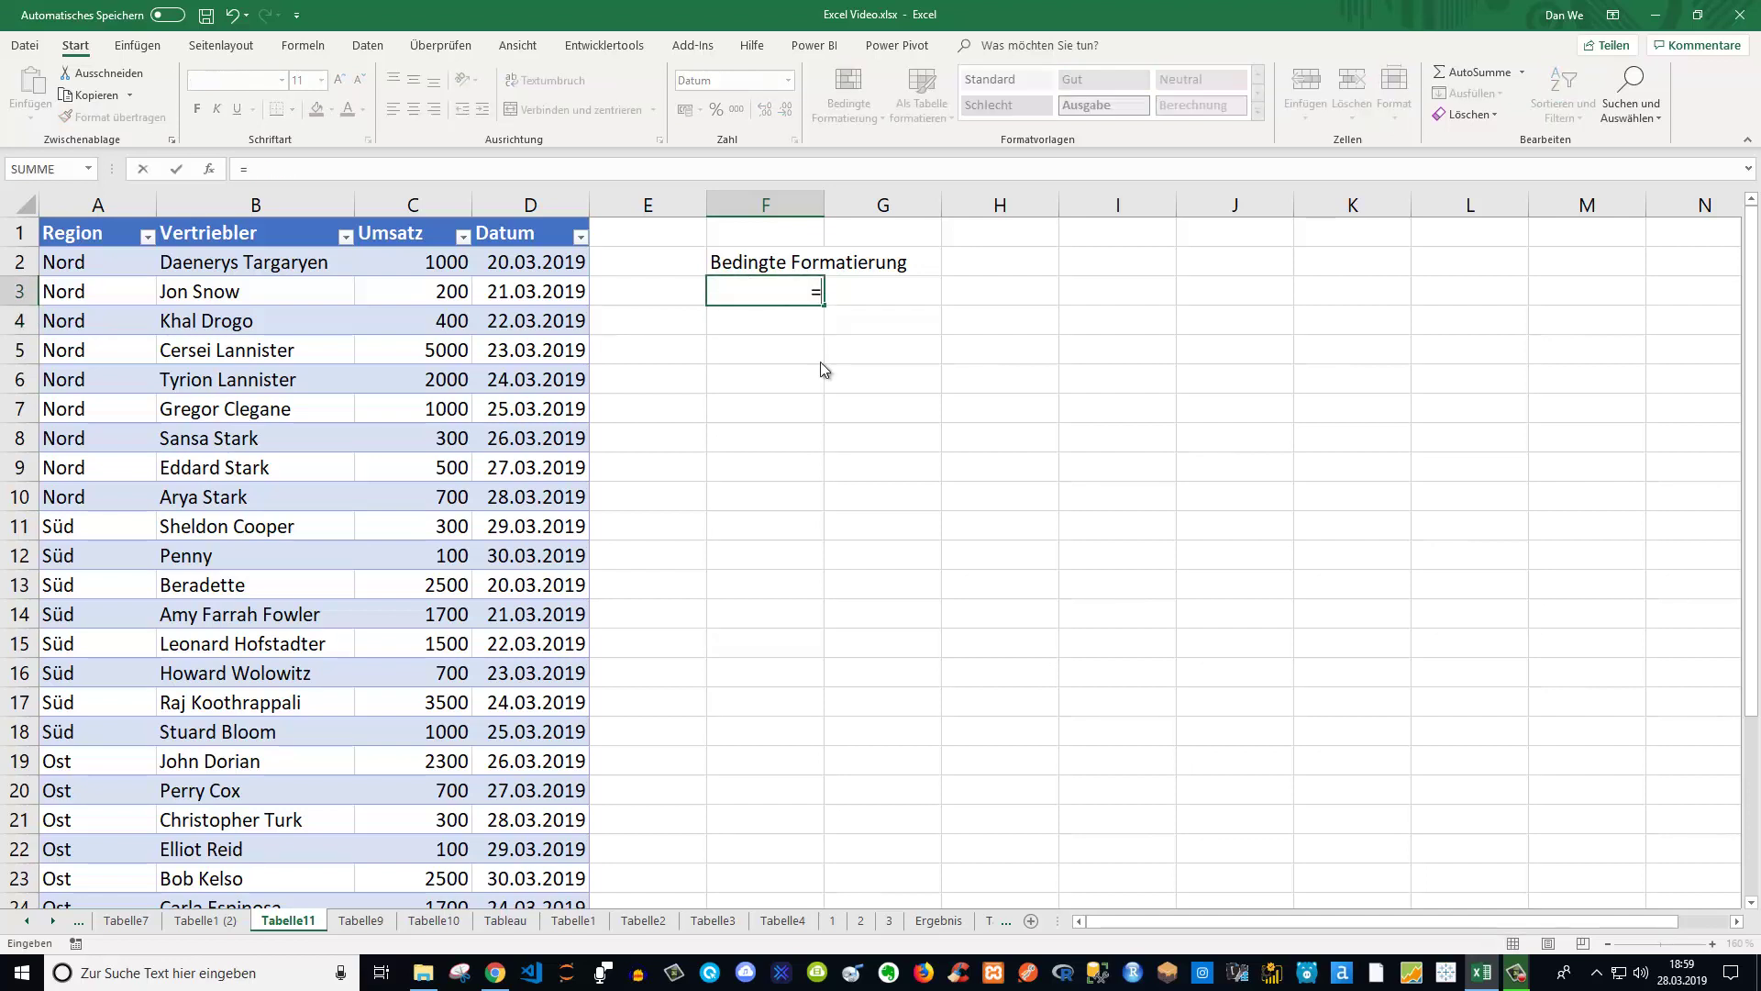
text(Heu)
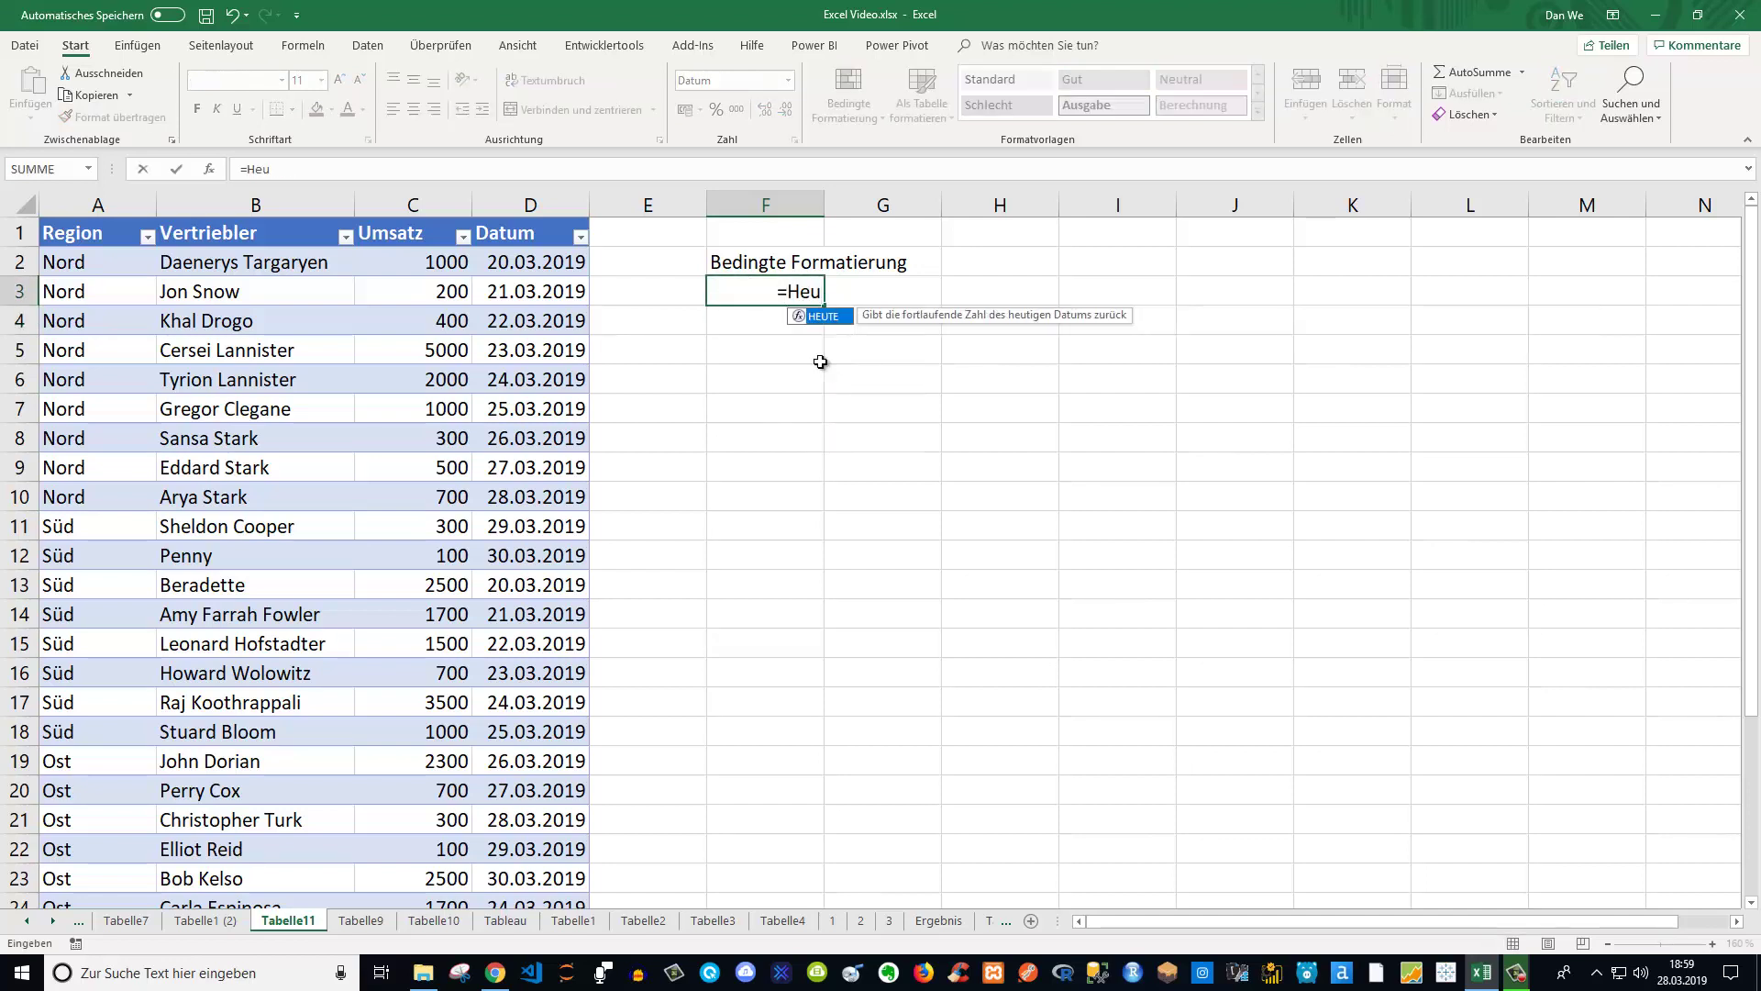
key(Tab)
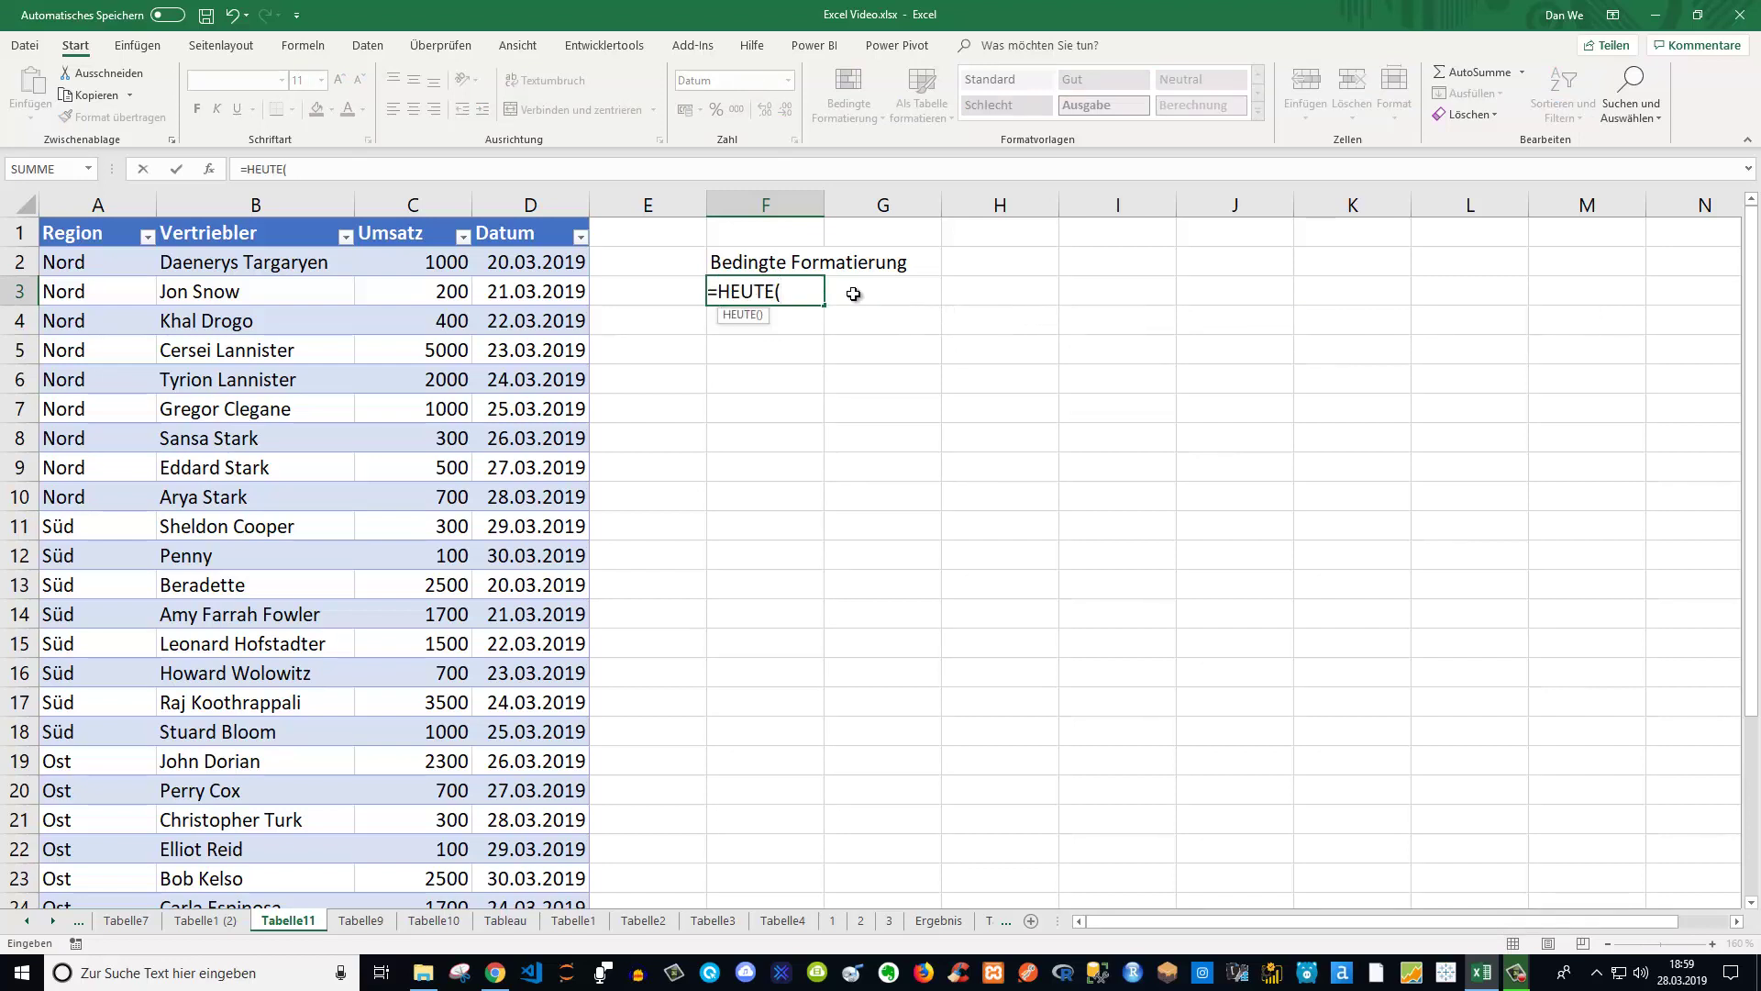
text())
key(Return)
click(744, 286)
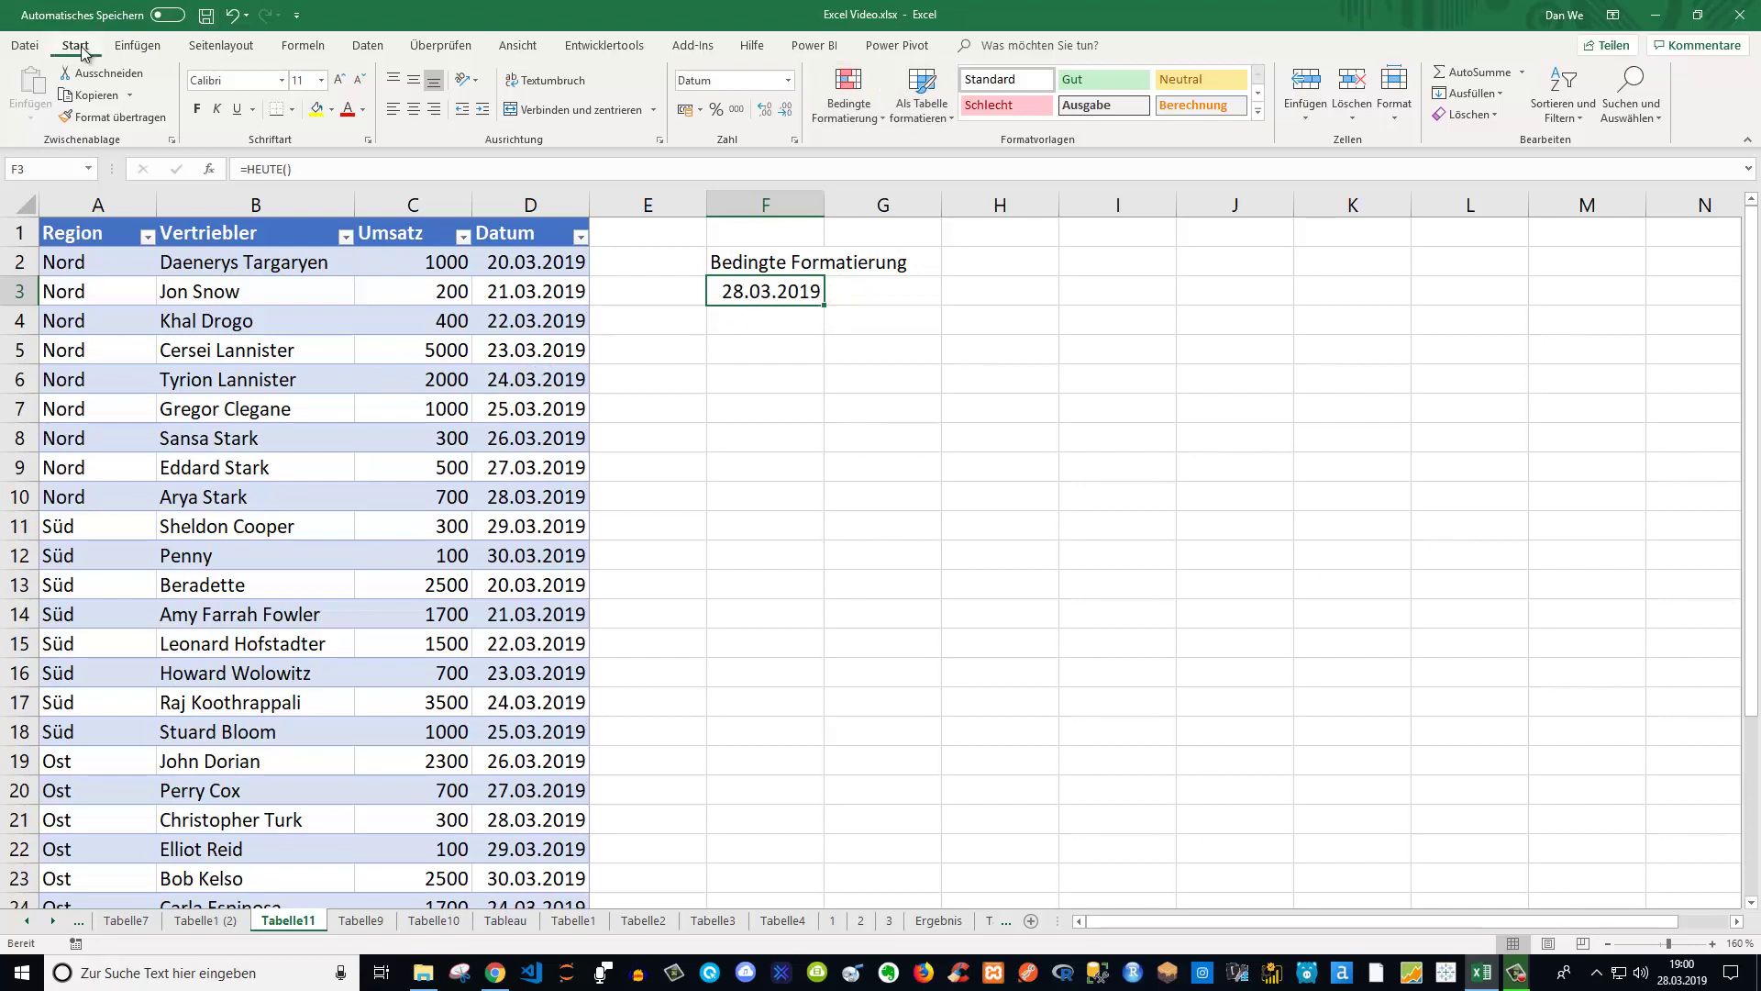
click(876, 116)
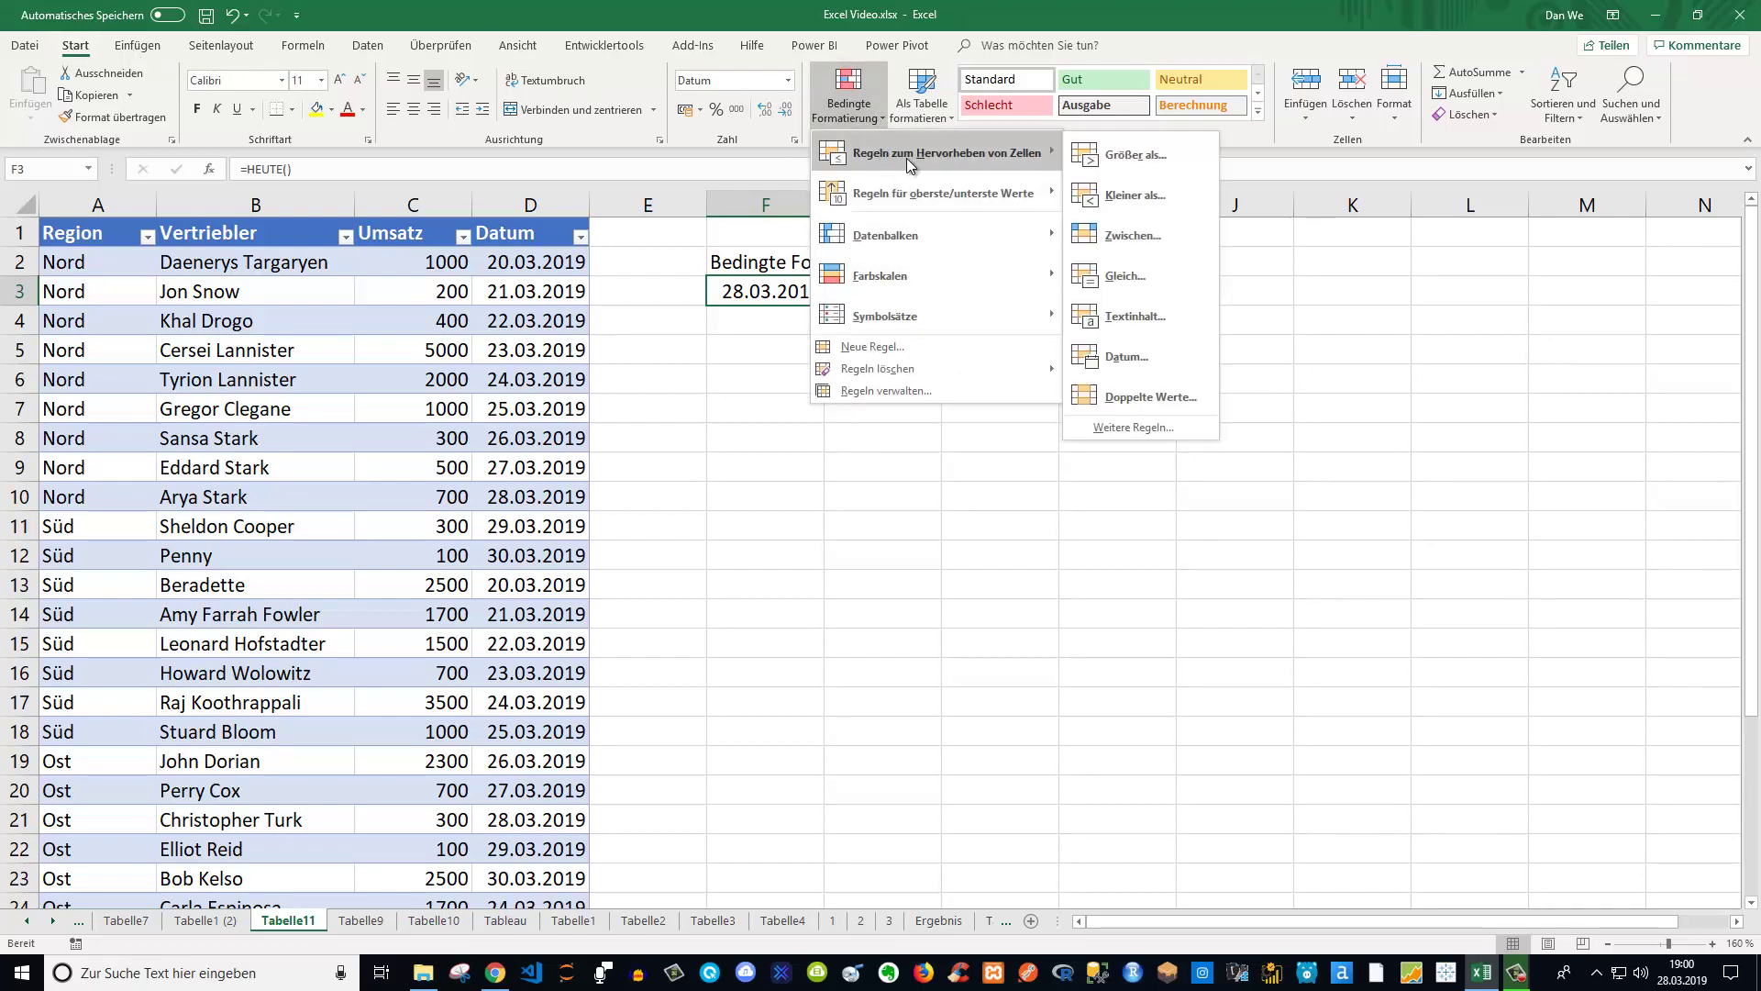
mouse_move(936, 152)
click(723, 337)
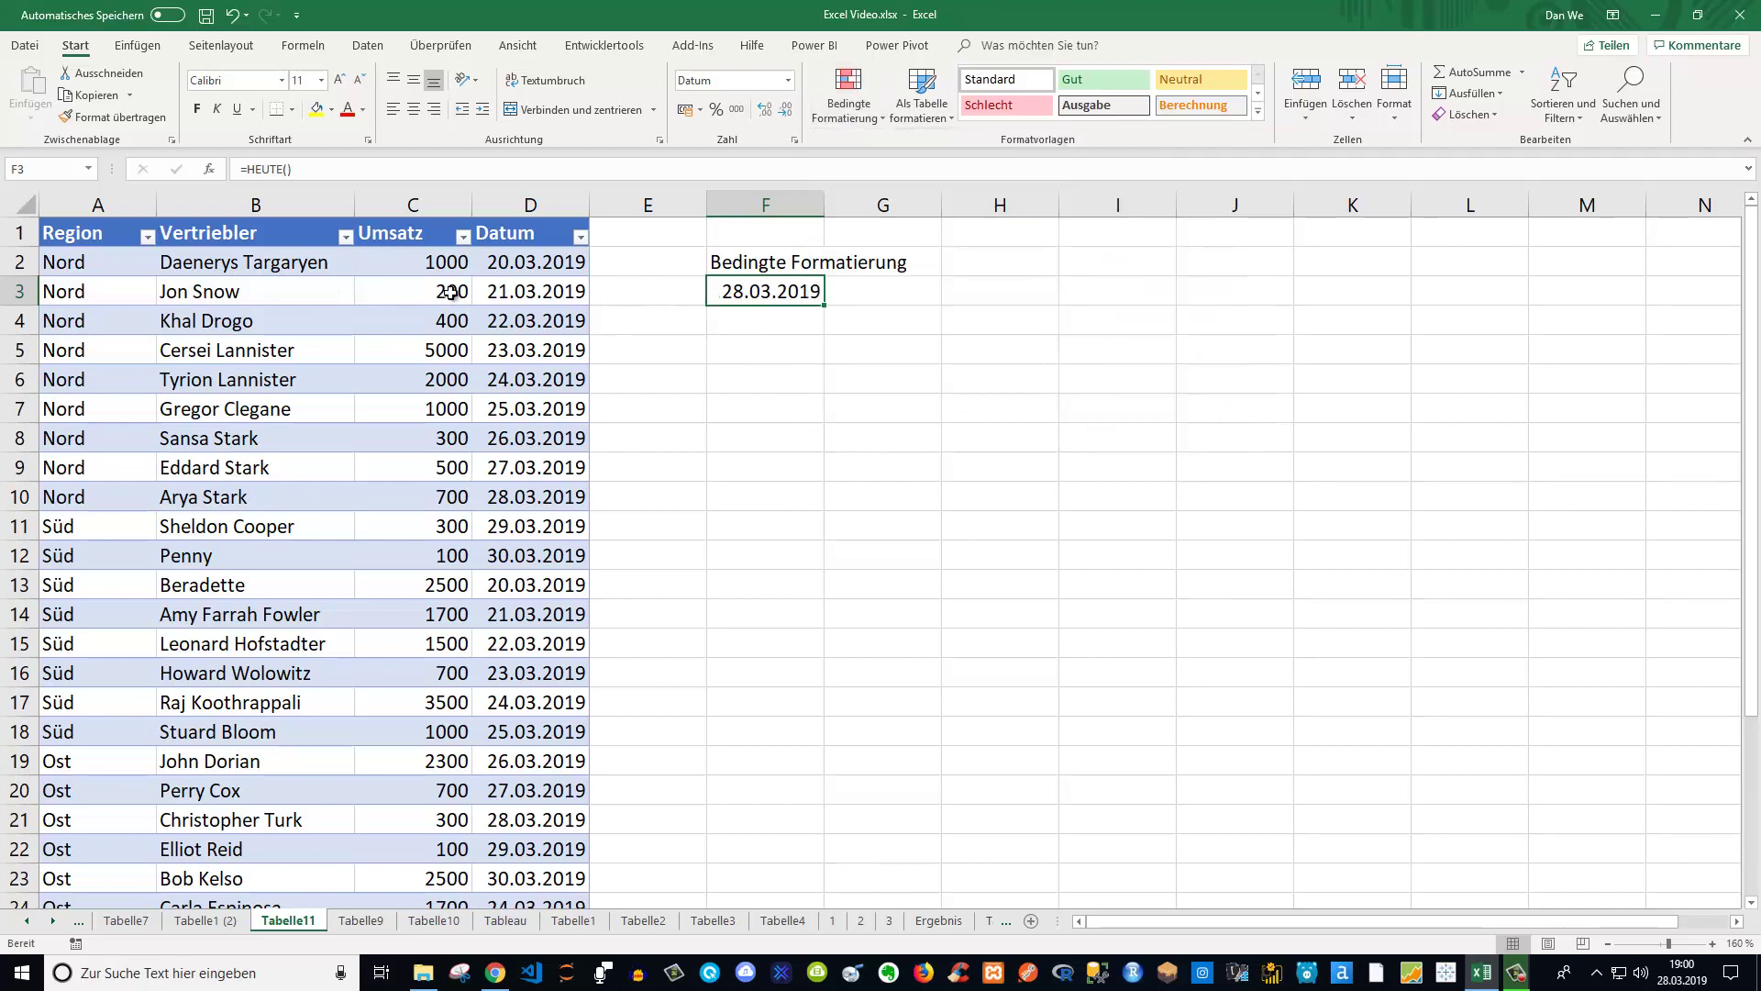
- Select the sales table body from A2 through column D to the last row
click(88, 263)
key(ctrl+shift+Right)
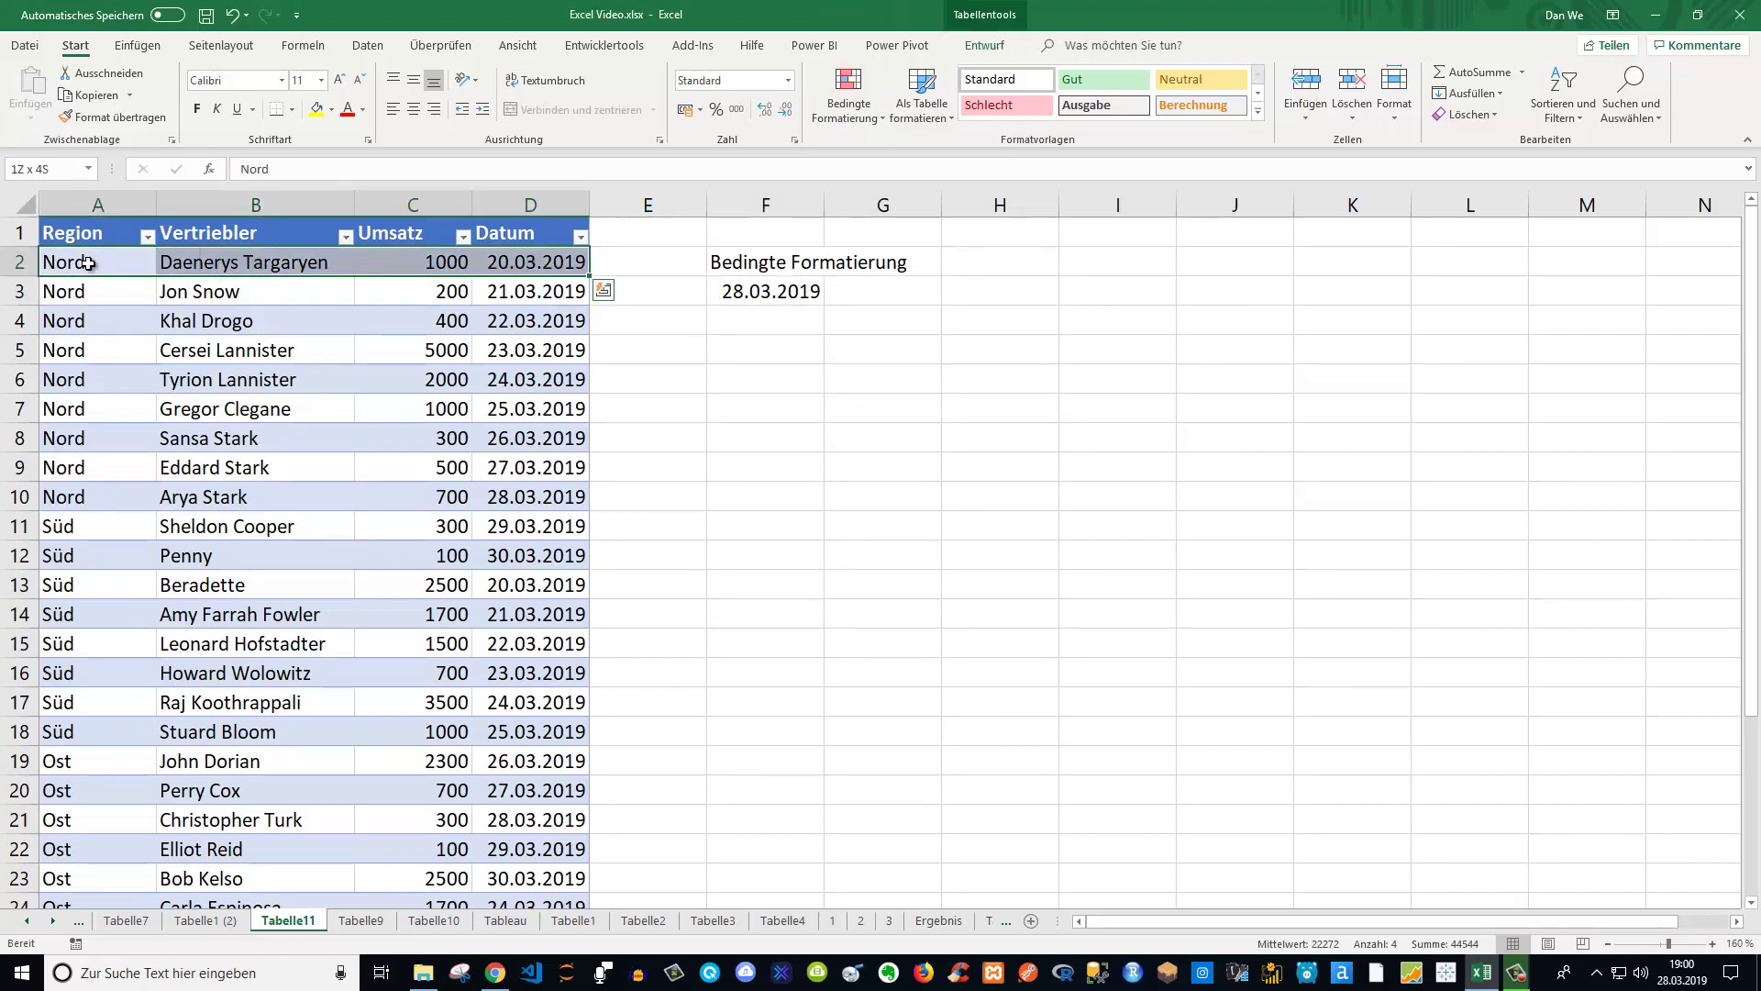
key(ctrl+shift+Down)
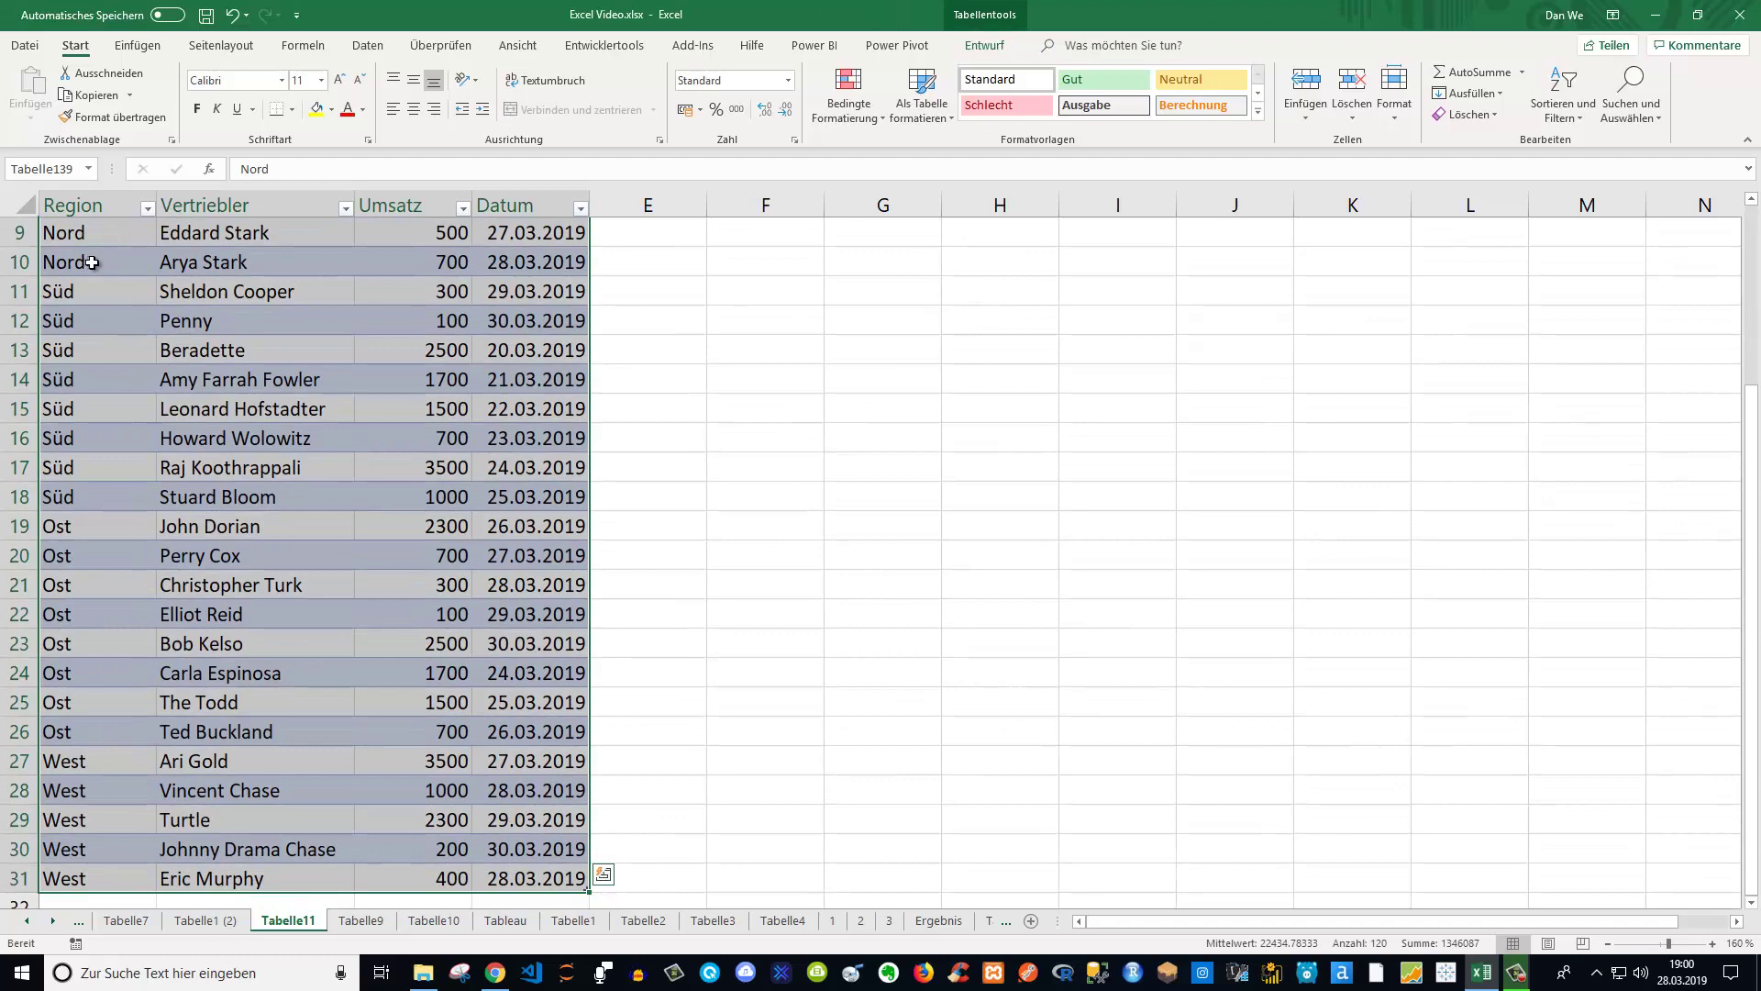
scroll(88, 264, up, 3)
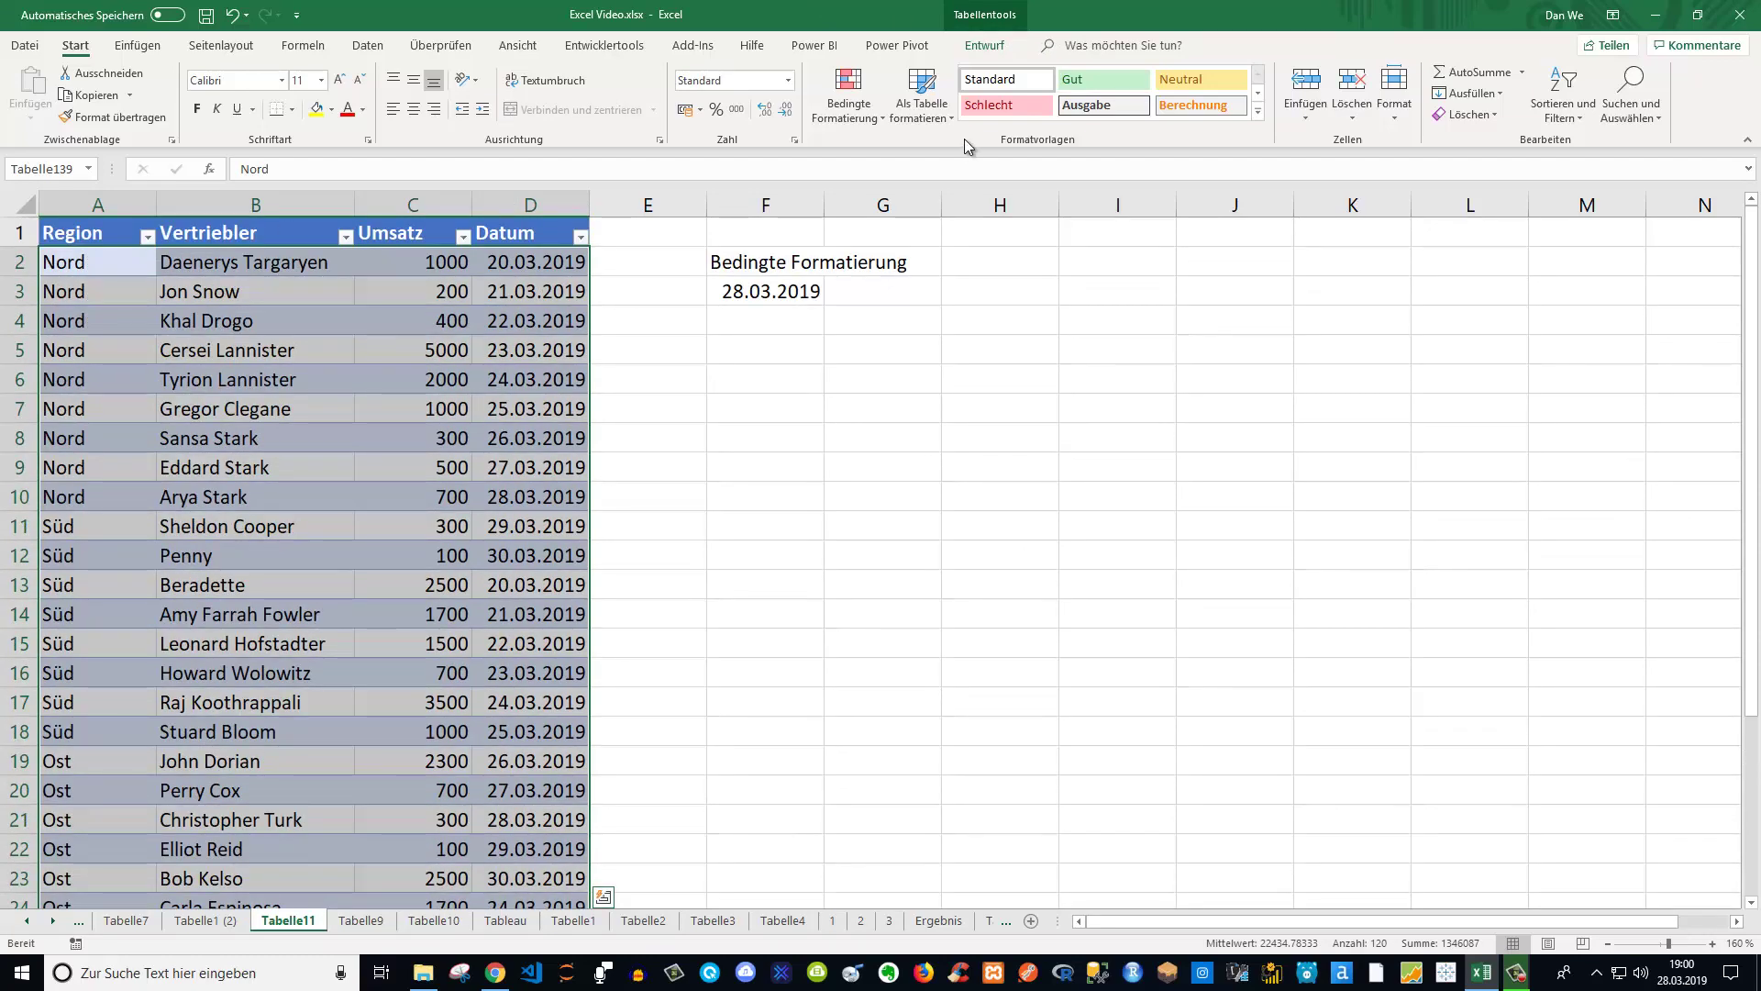
- Create a new conditional formatting rule using a formula to determine formatted cells
click(877, 118)
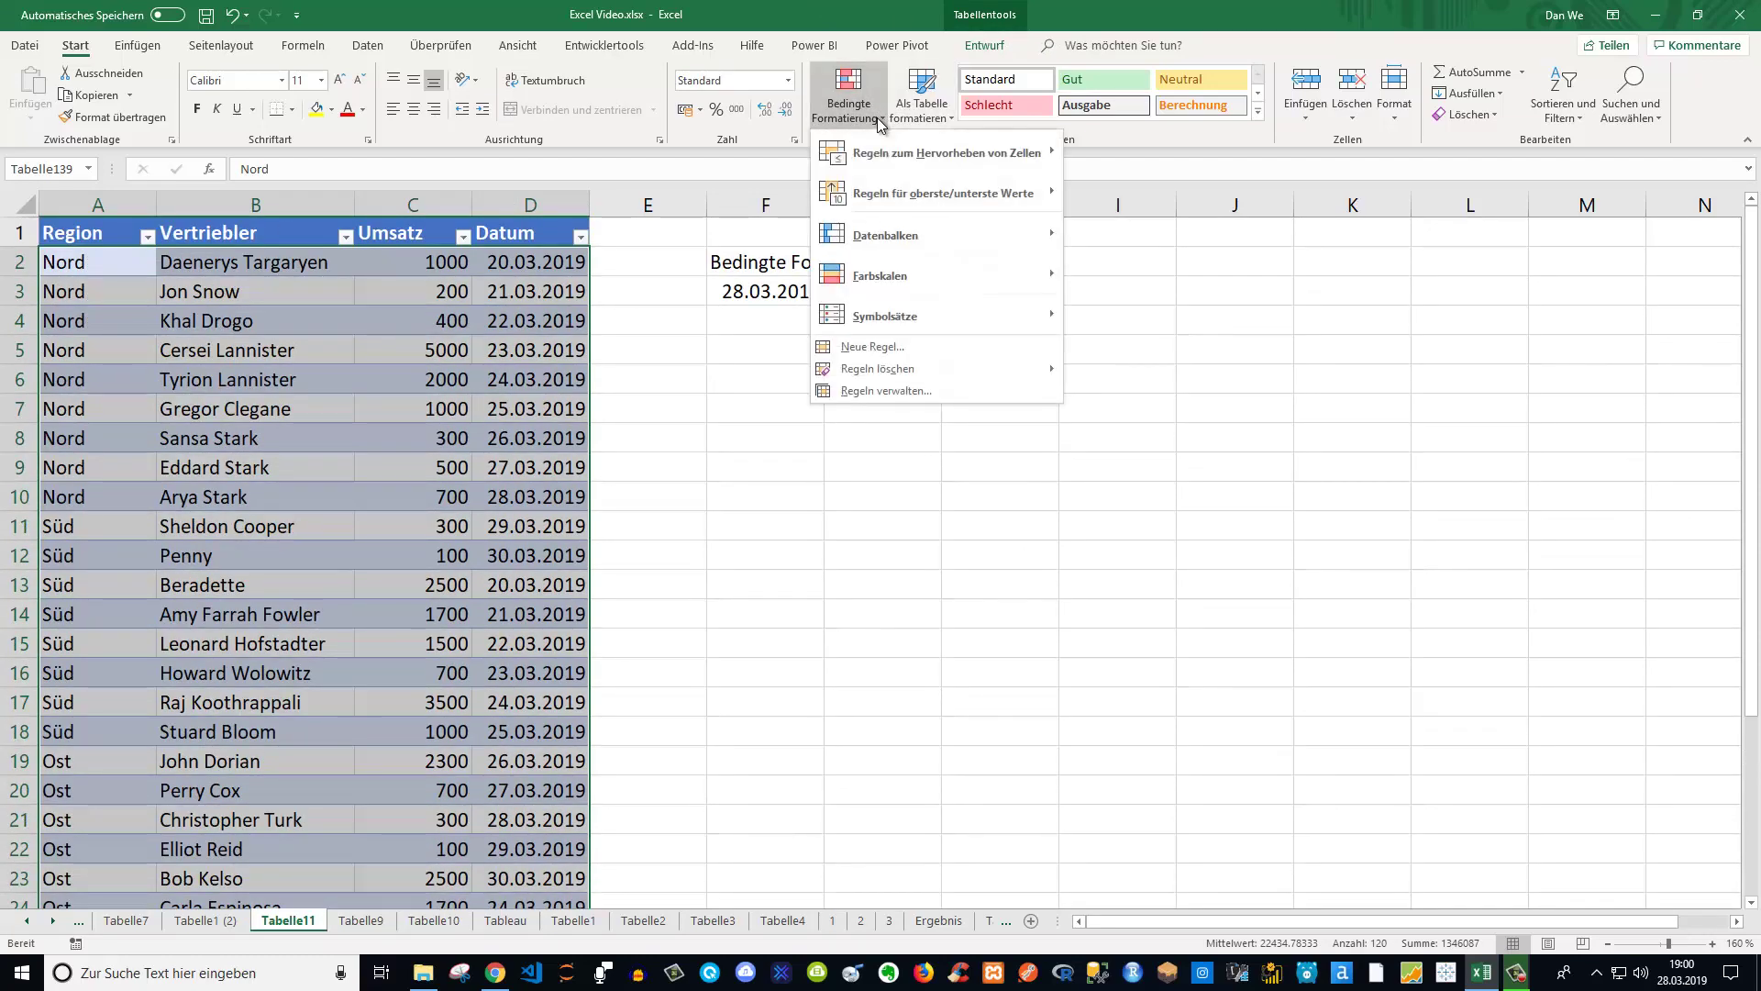
click(872, 346)
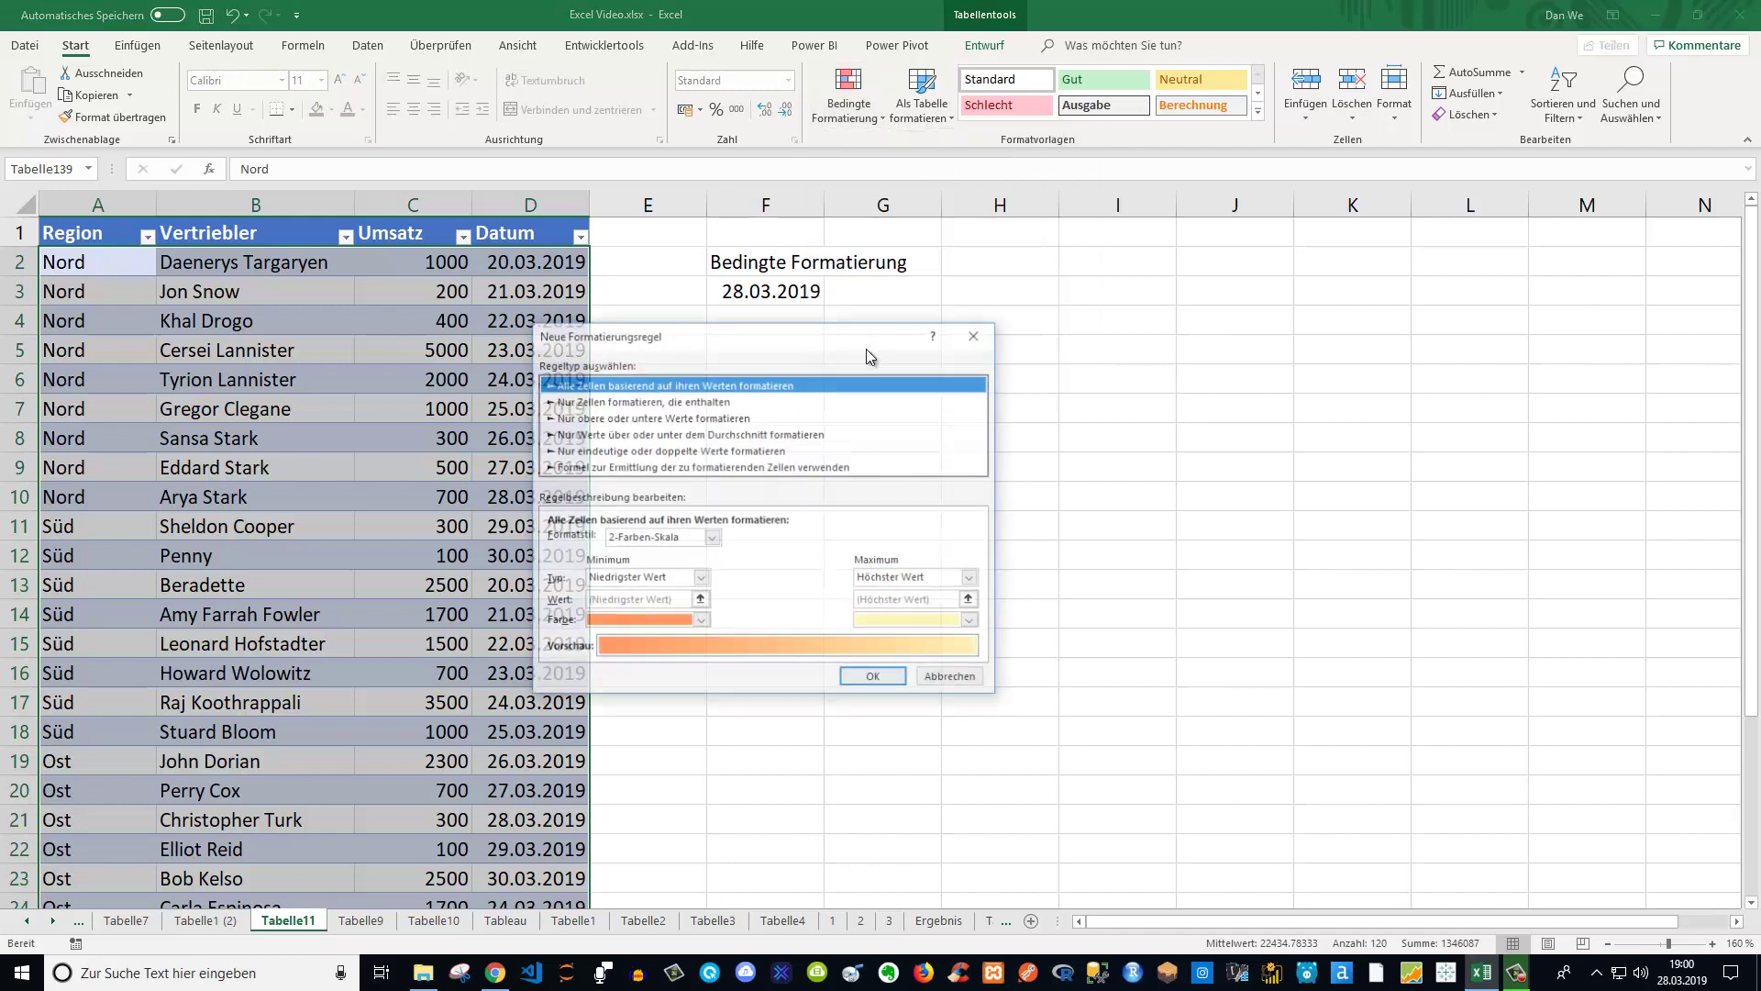
drag(785, 338, 1108, 354)
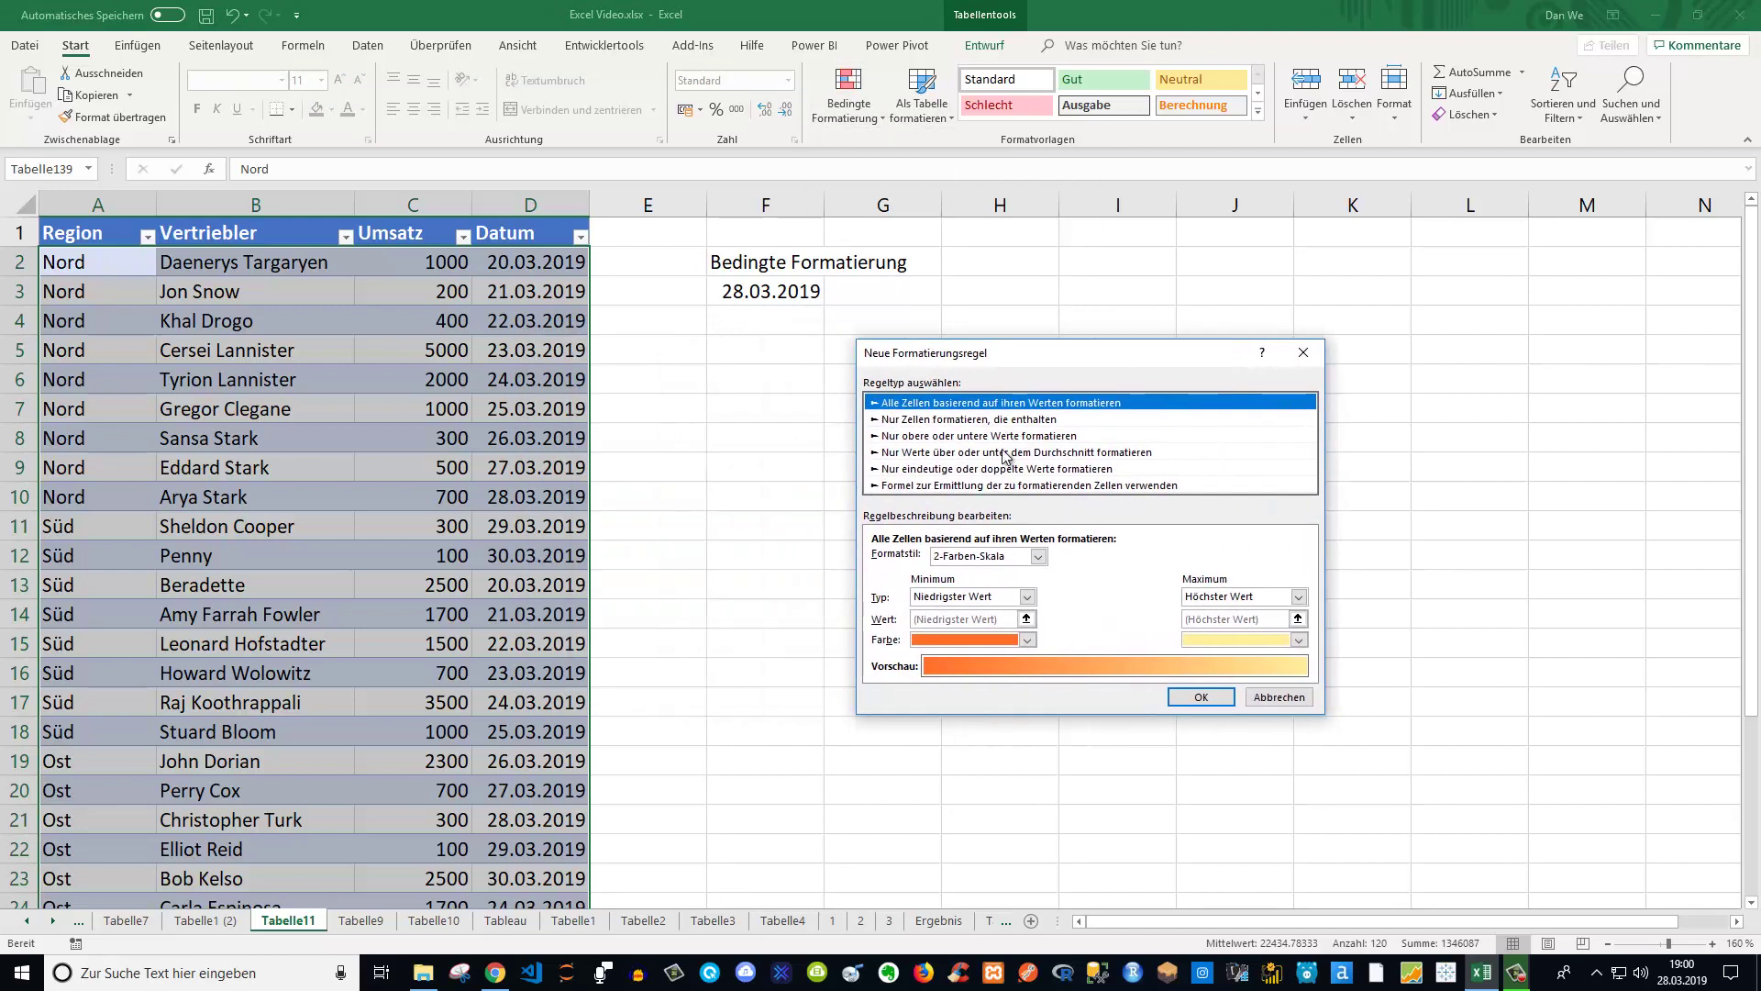
click(974, 485)
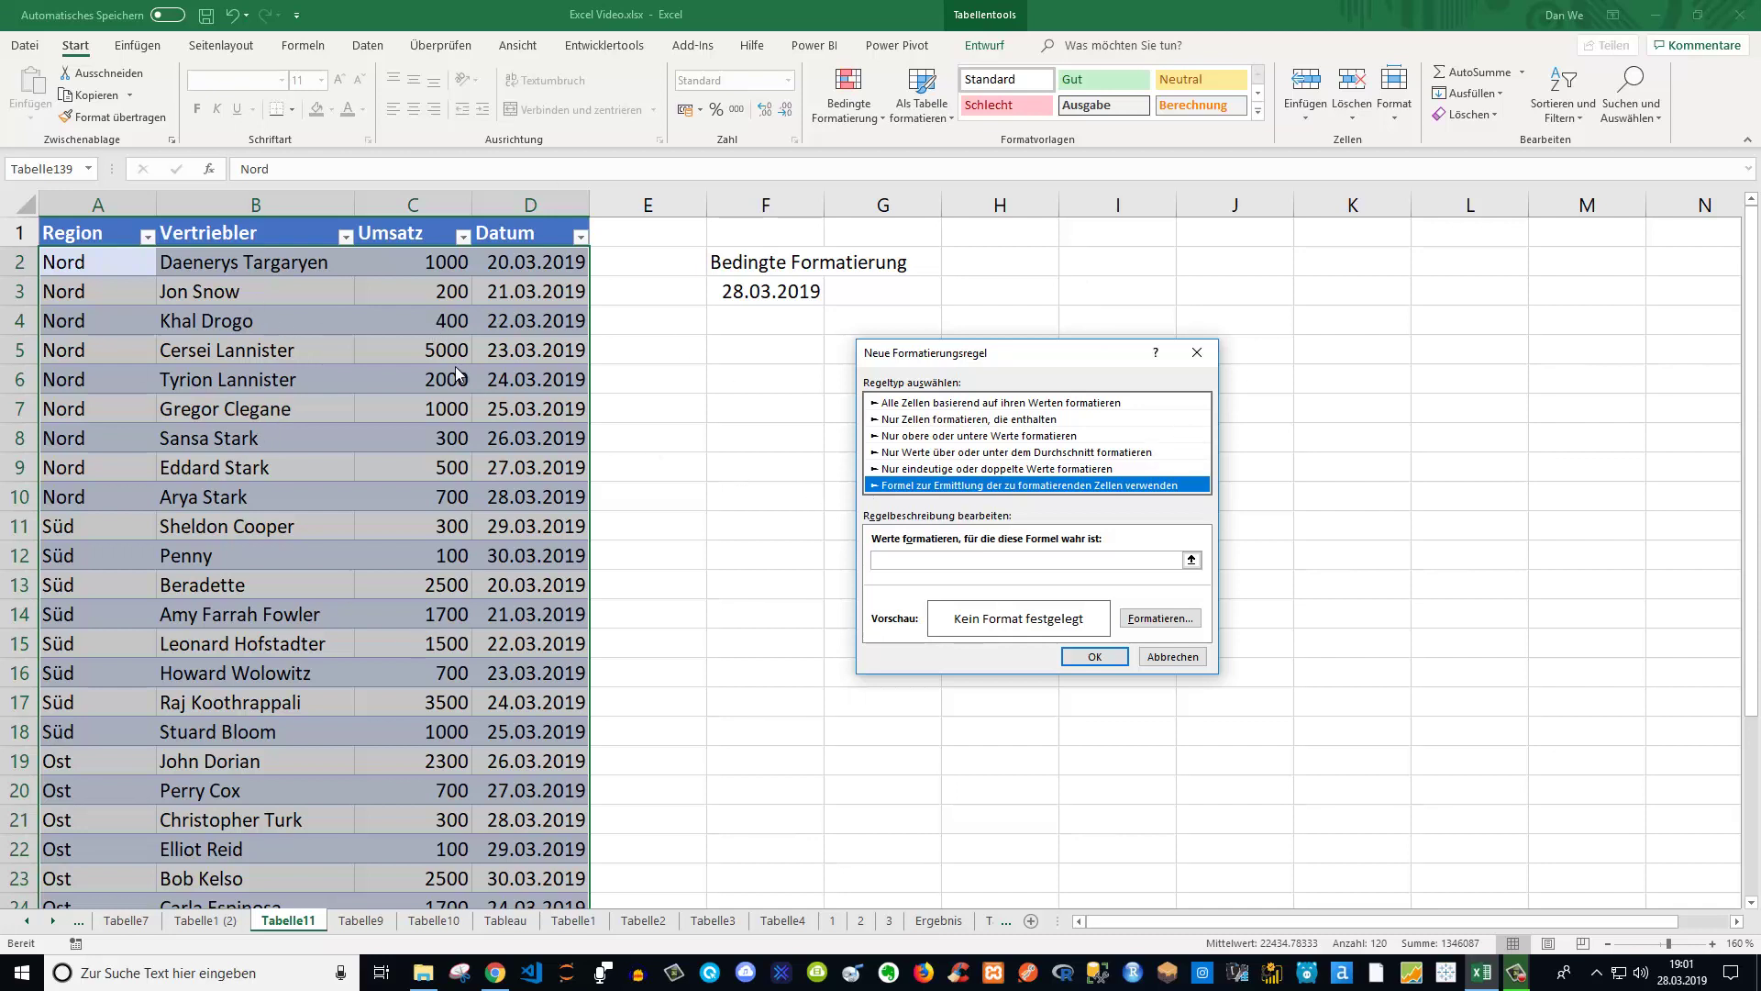
- Insert a reference to date cell D2 into the new rule's formula box
click(1192, 562)
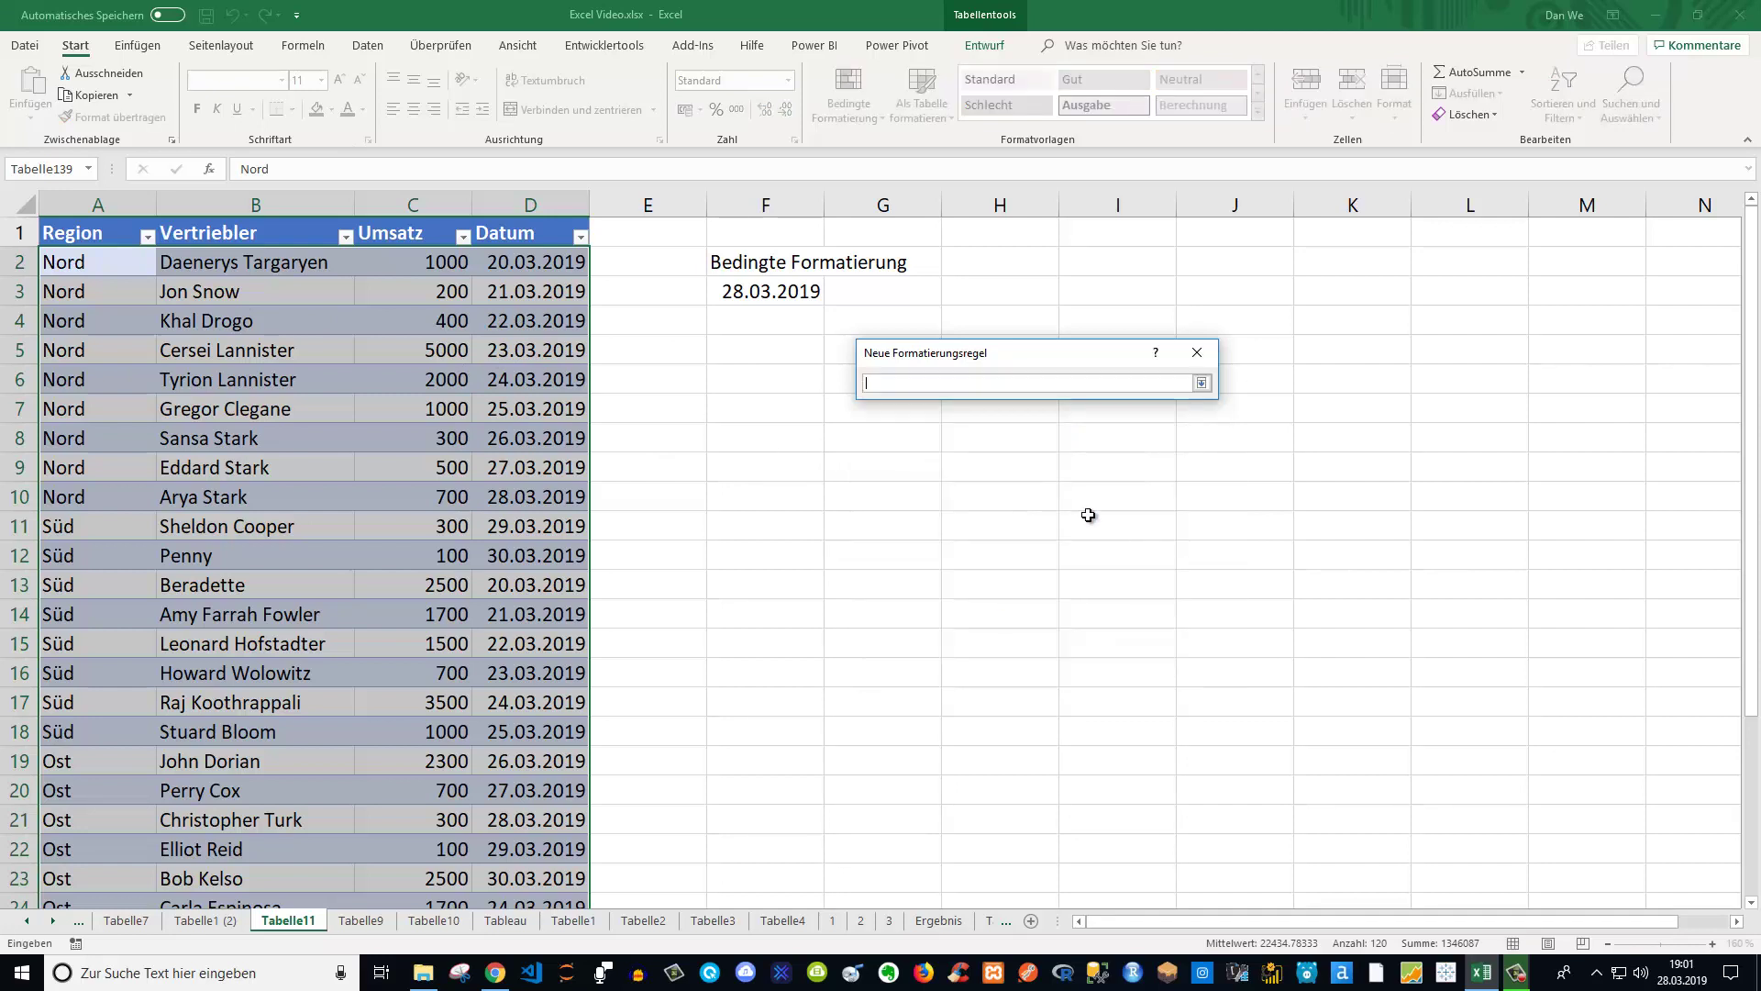
click(1201, 383)
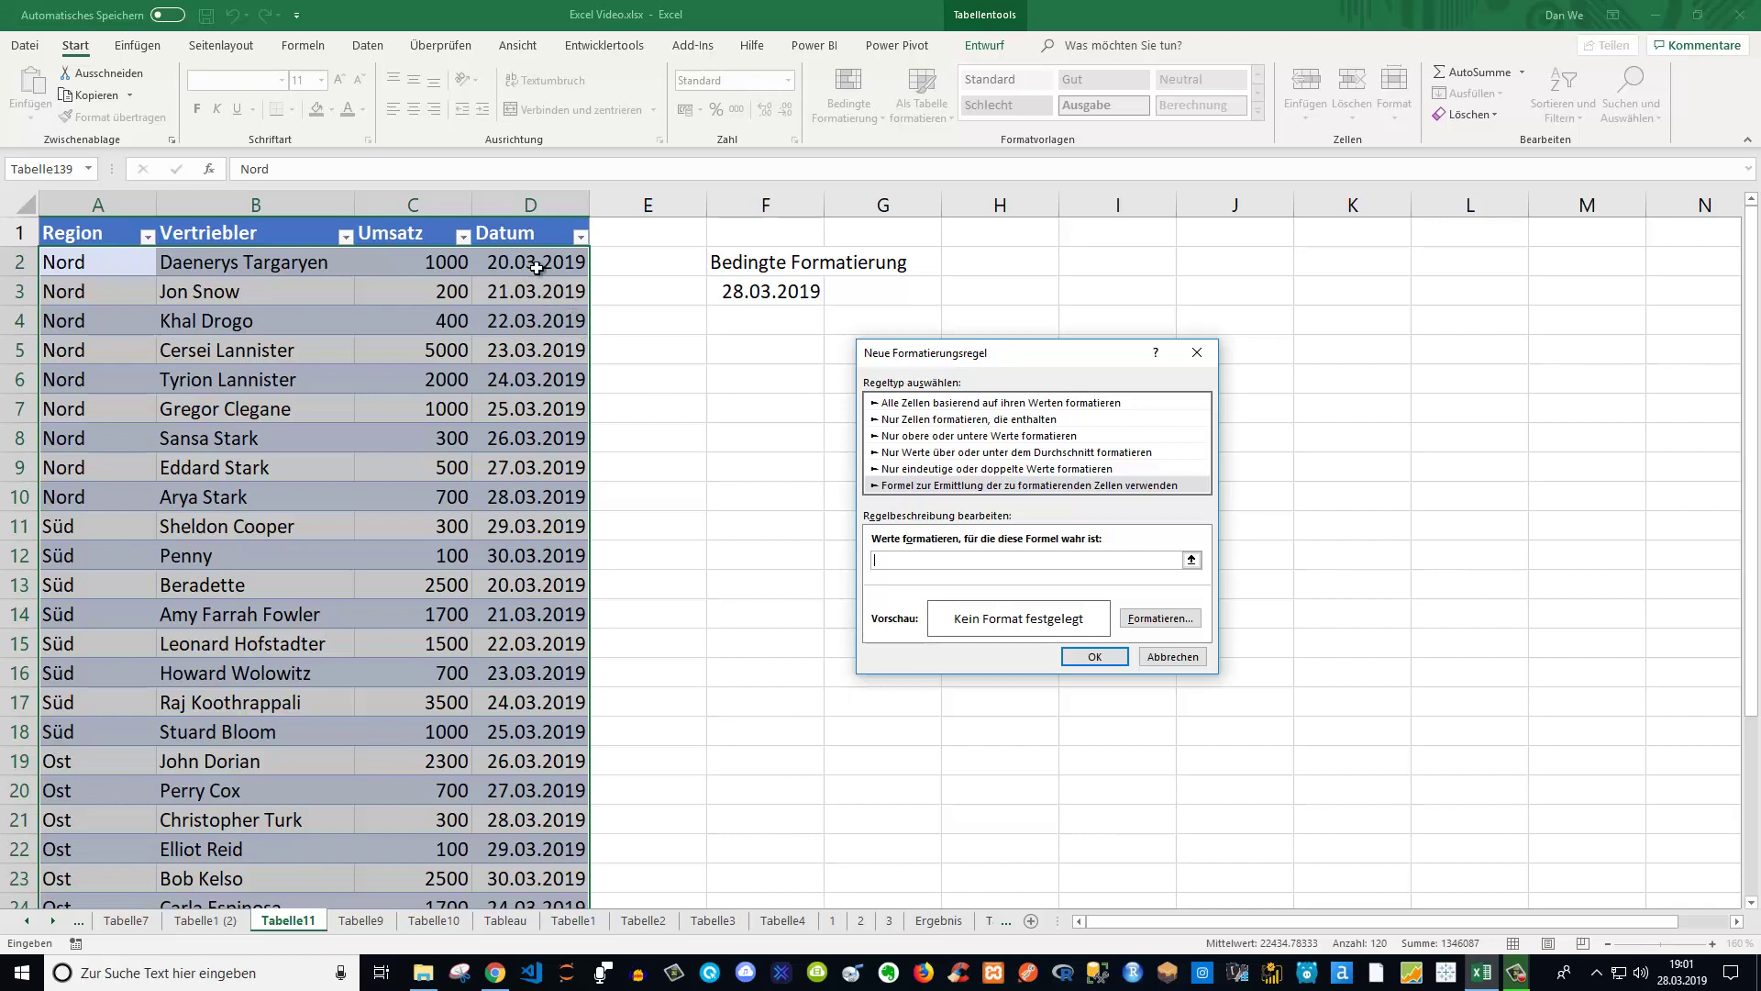
click(537, 266)
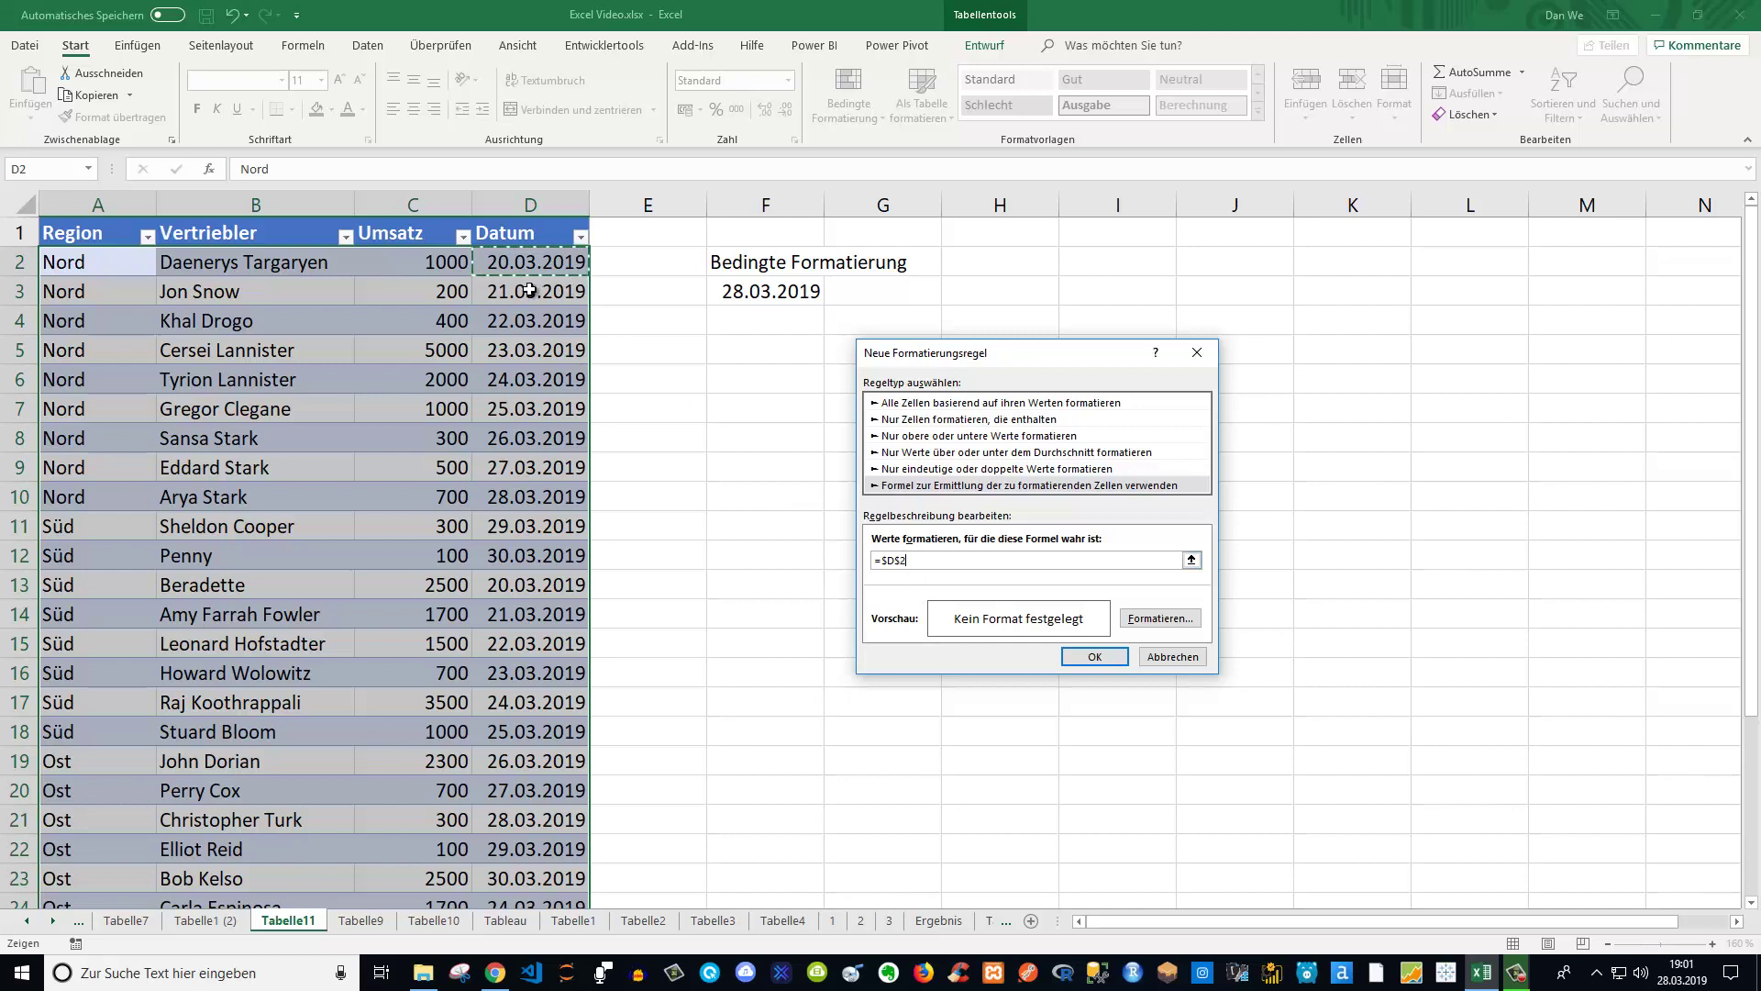
- Make the row reference relative ($D2) and compare it with today's date in F3
click(899, 561)
key(BackSpace)
click(766, 295)
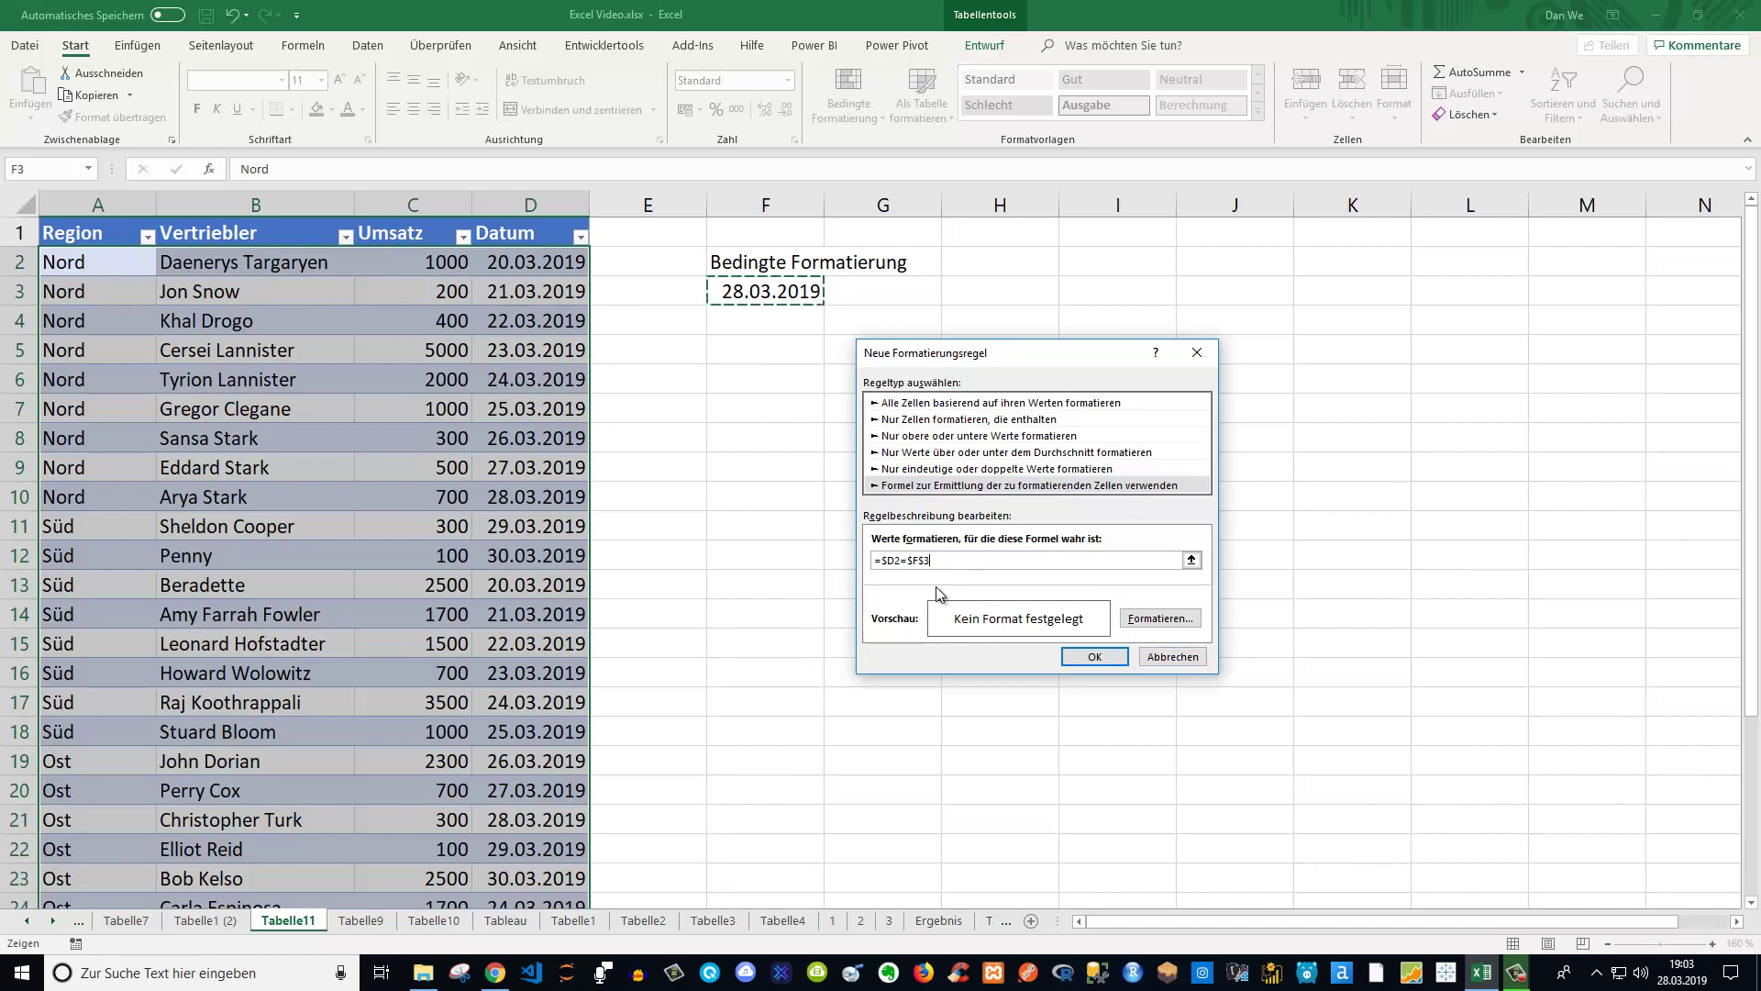
- Set a green background fill as the format for matching rows
click(1160, 617)
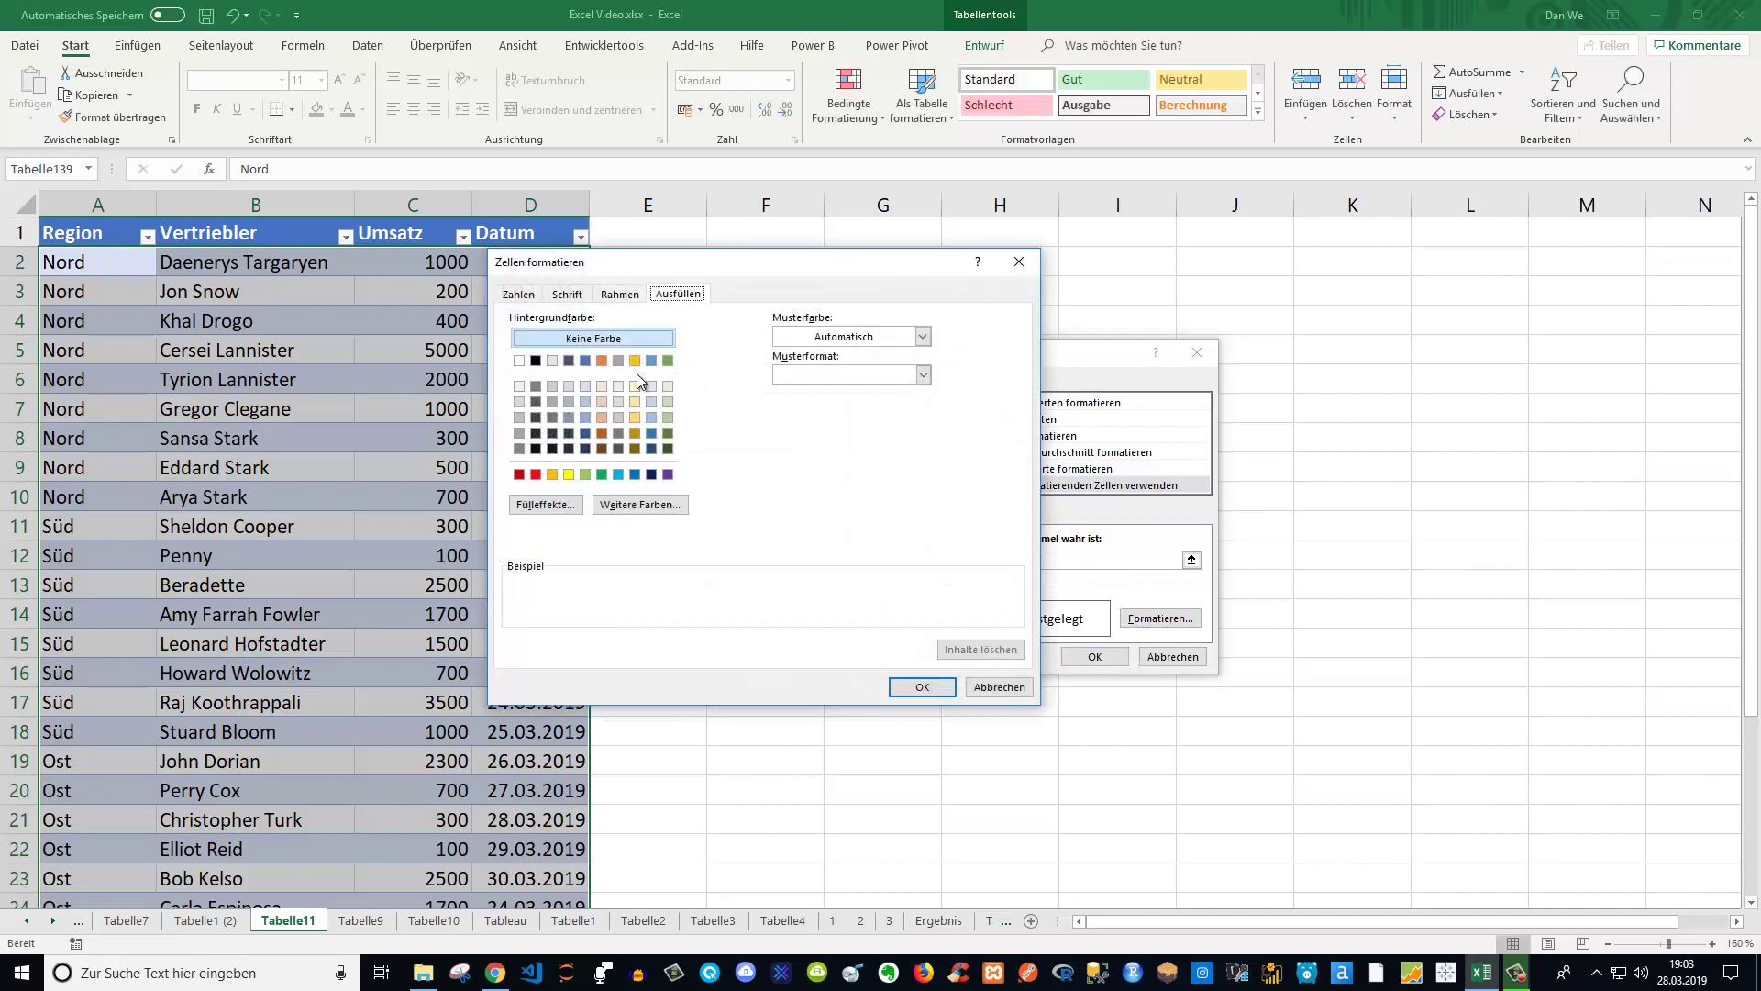
click(519, 295)
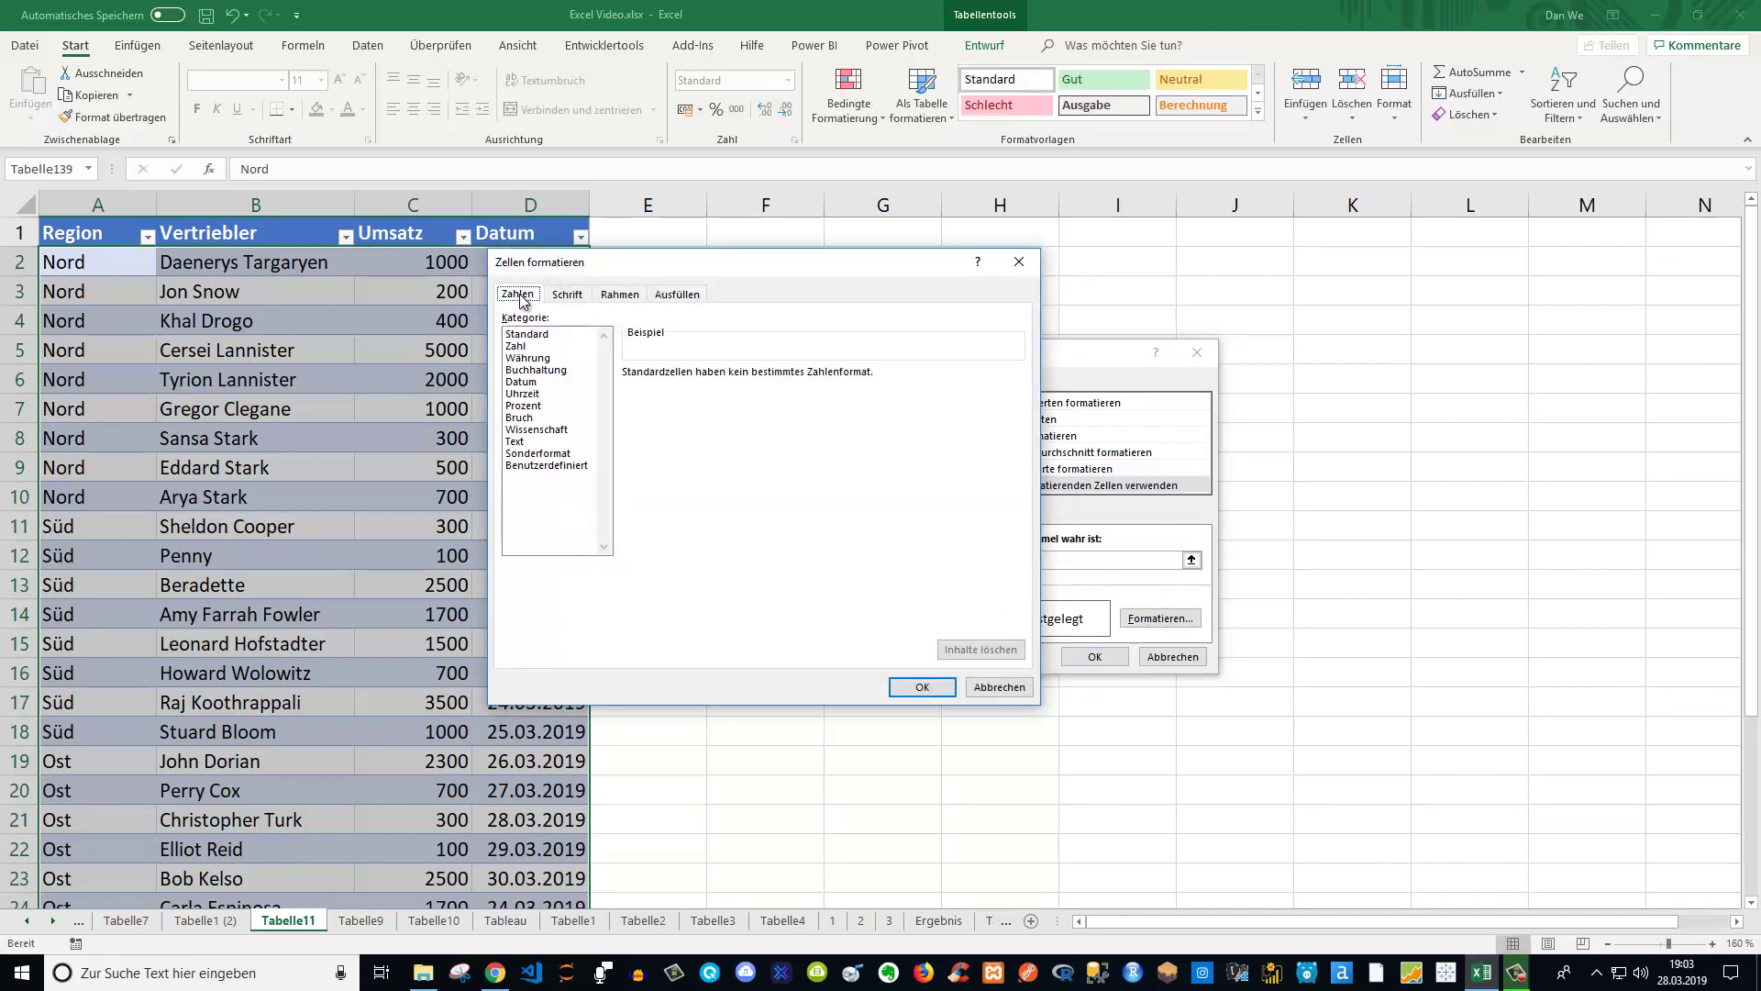
click(574, 297)
click(639, 296)
click(668, 296)
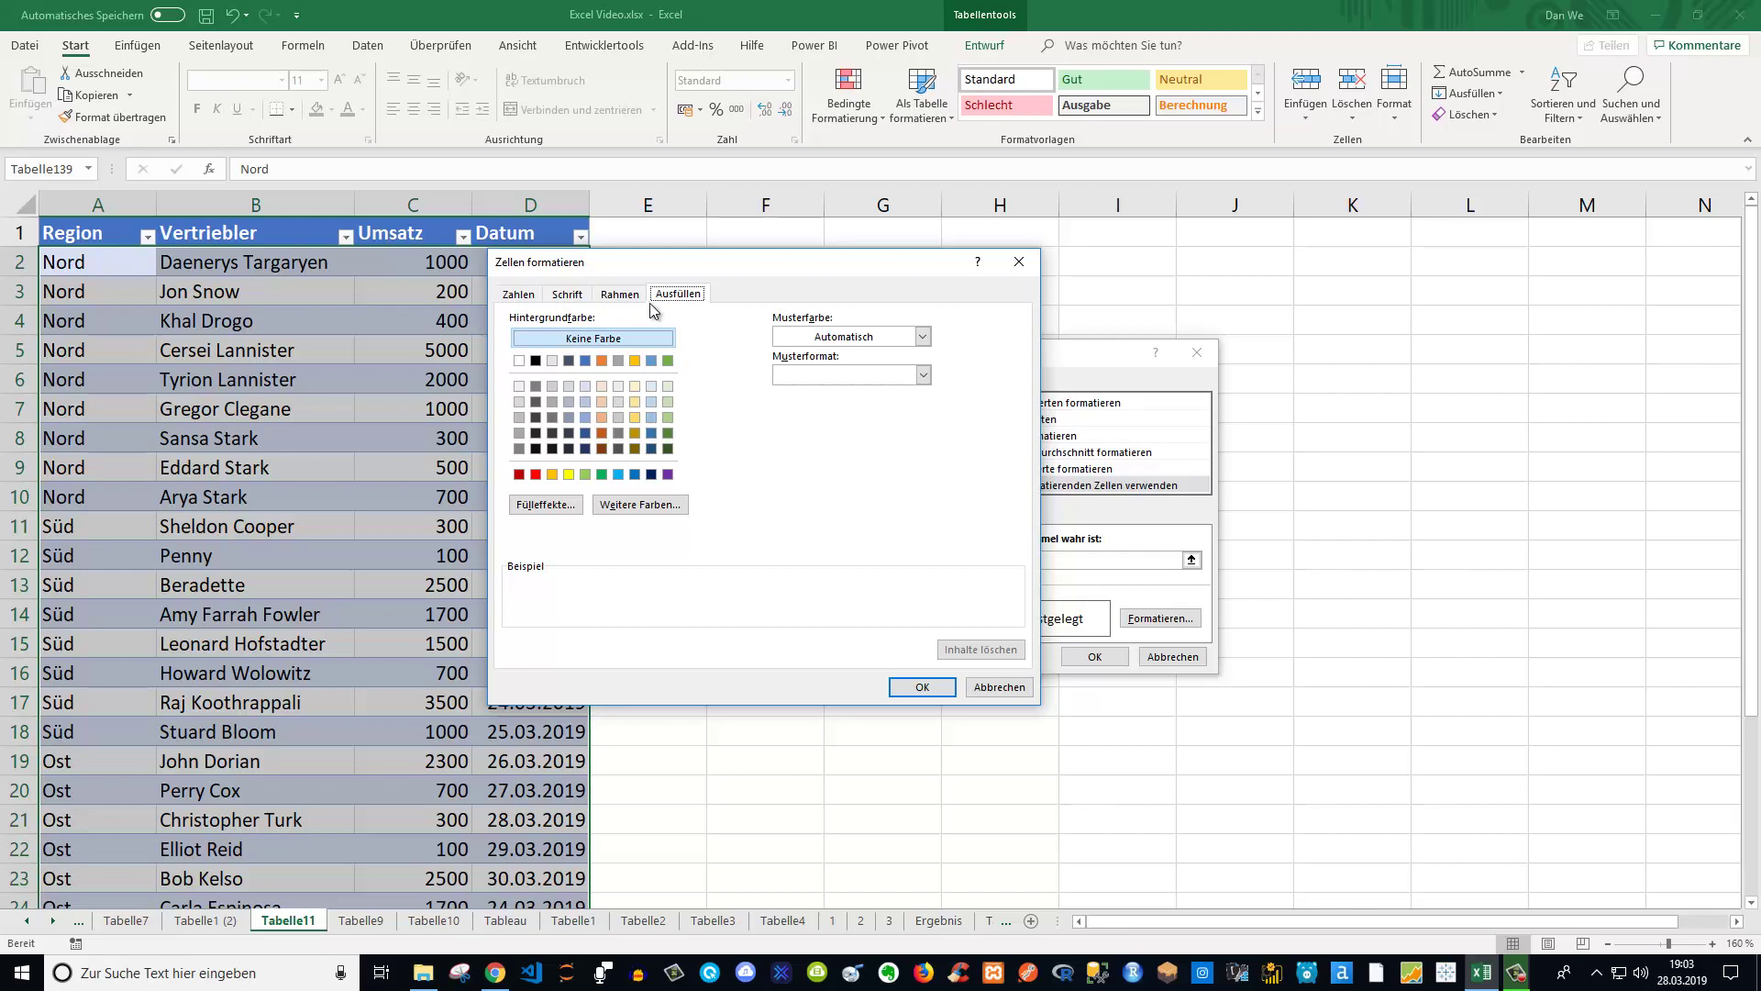
click(602, 474)
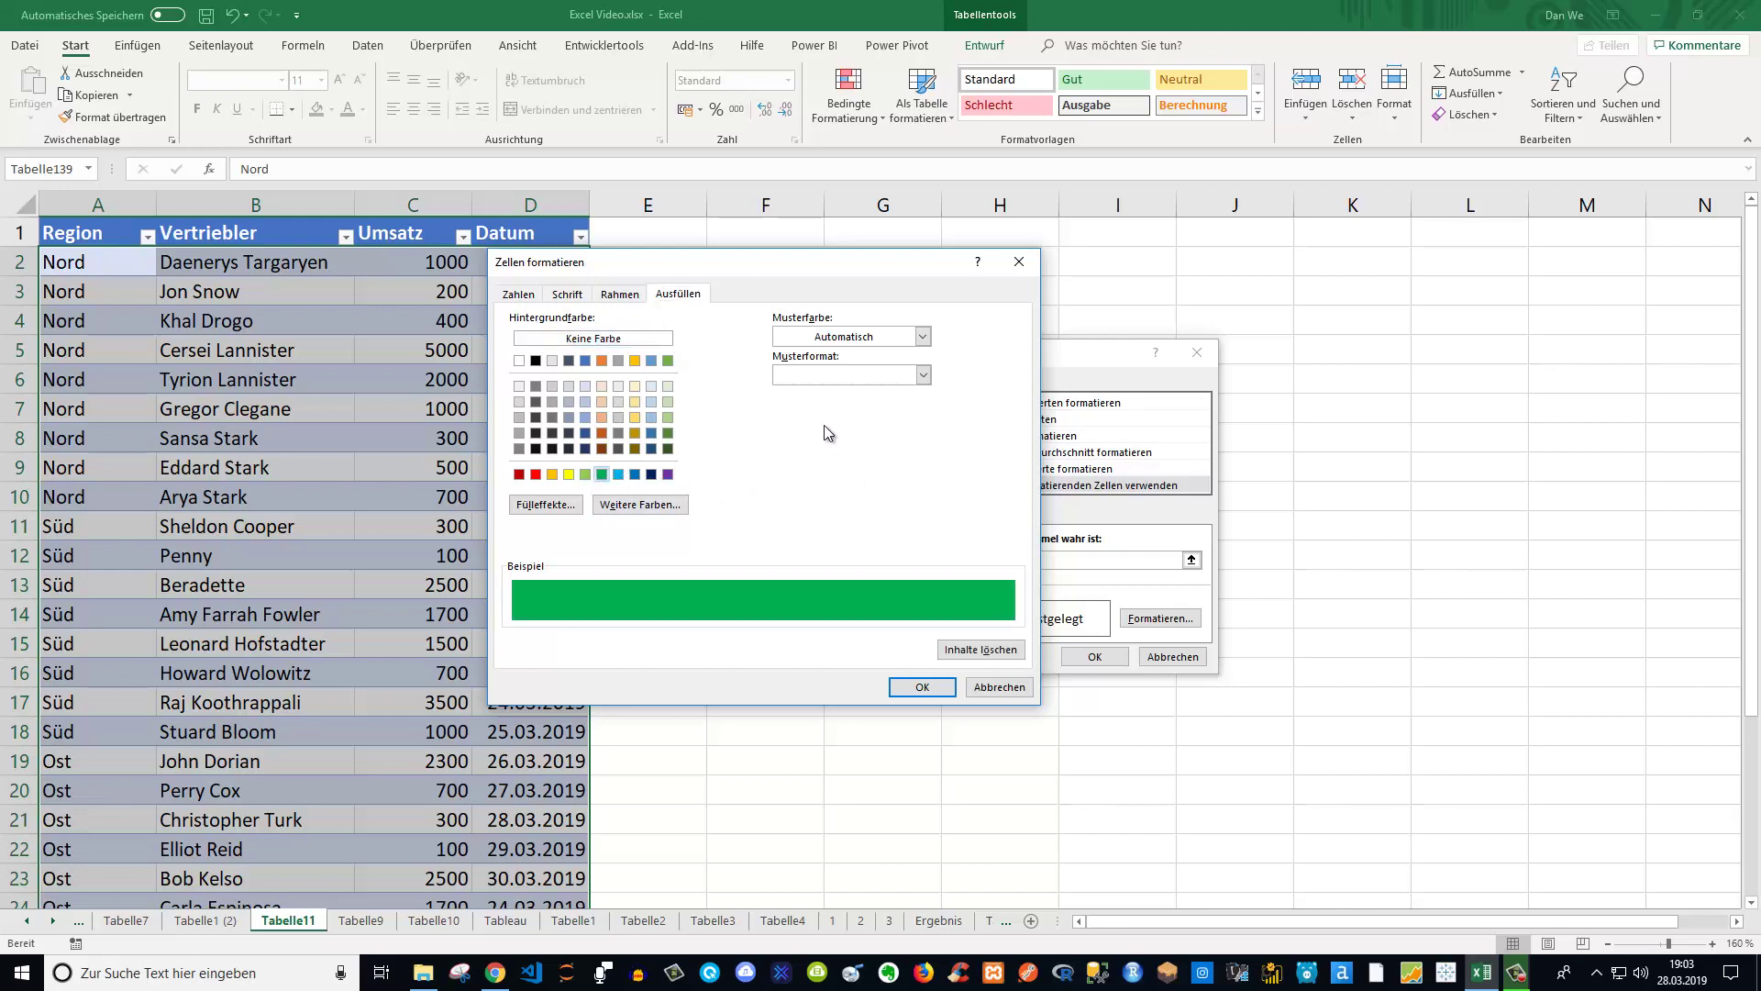
click(931, 694)
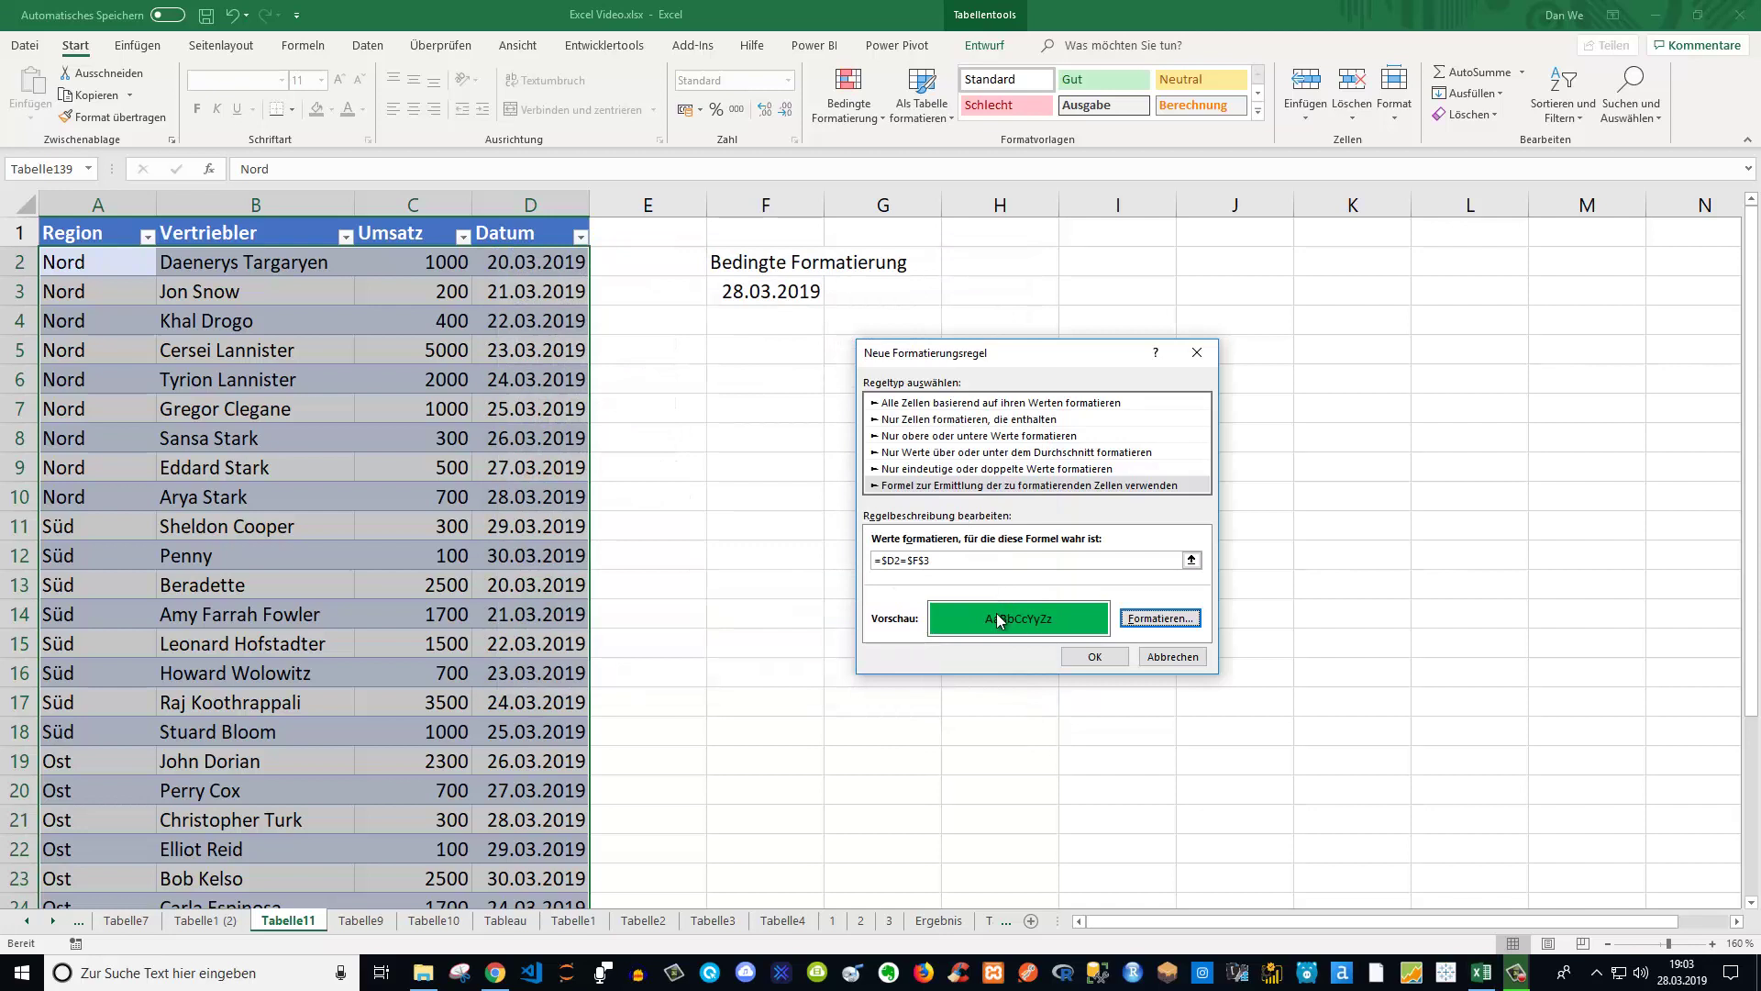
- Apply the green rule and scroll the table to confirm the 28.03.2019 rows are highlighted
click(1097, 658)
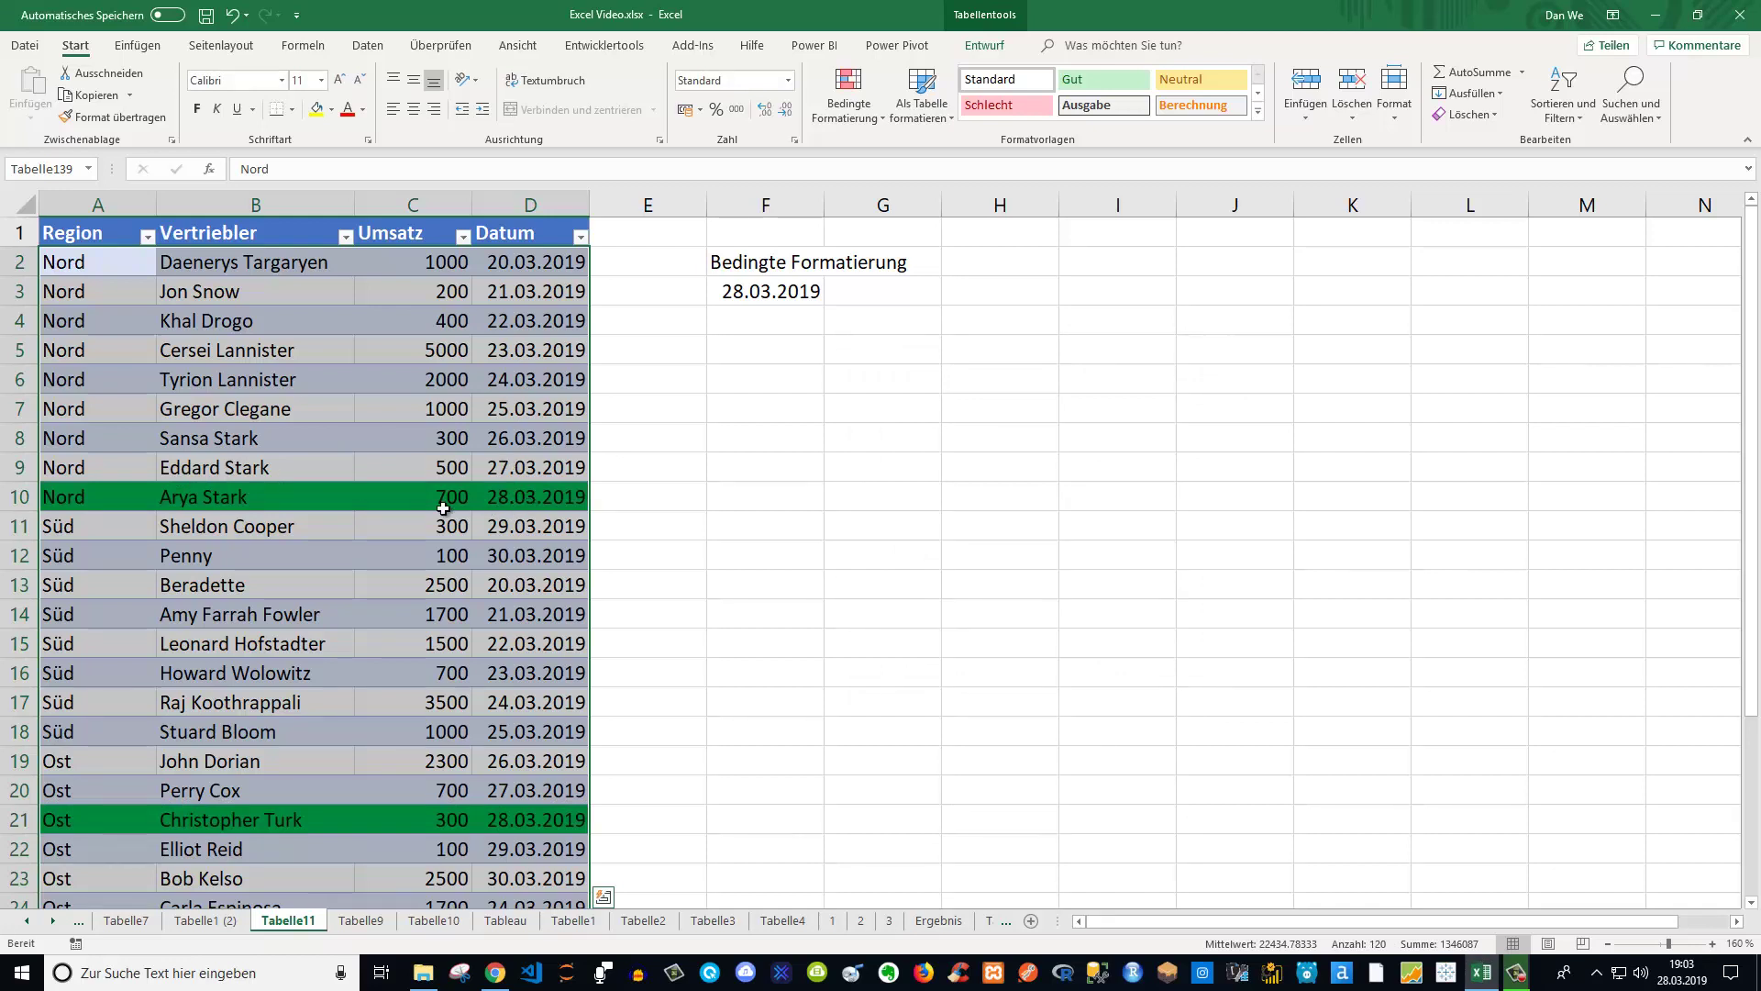
scroll(312, 642, down, 2)
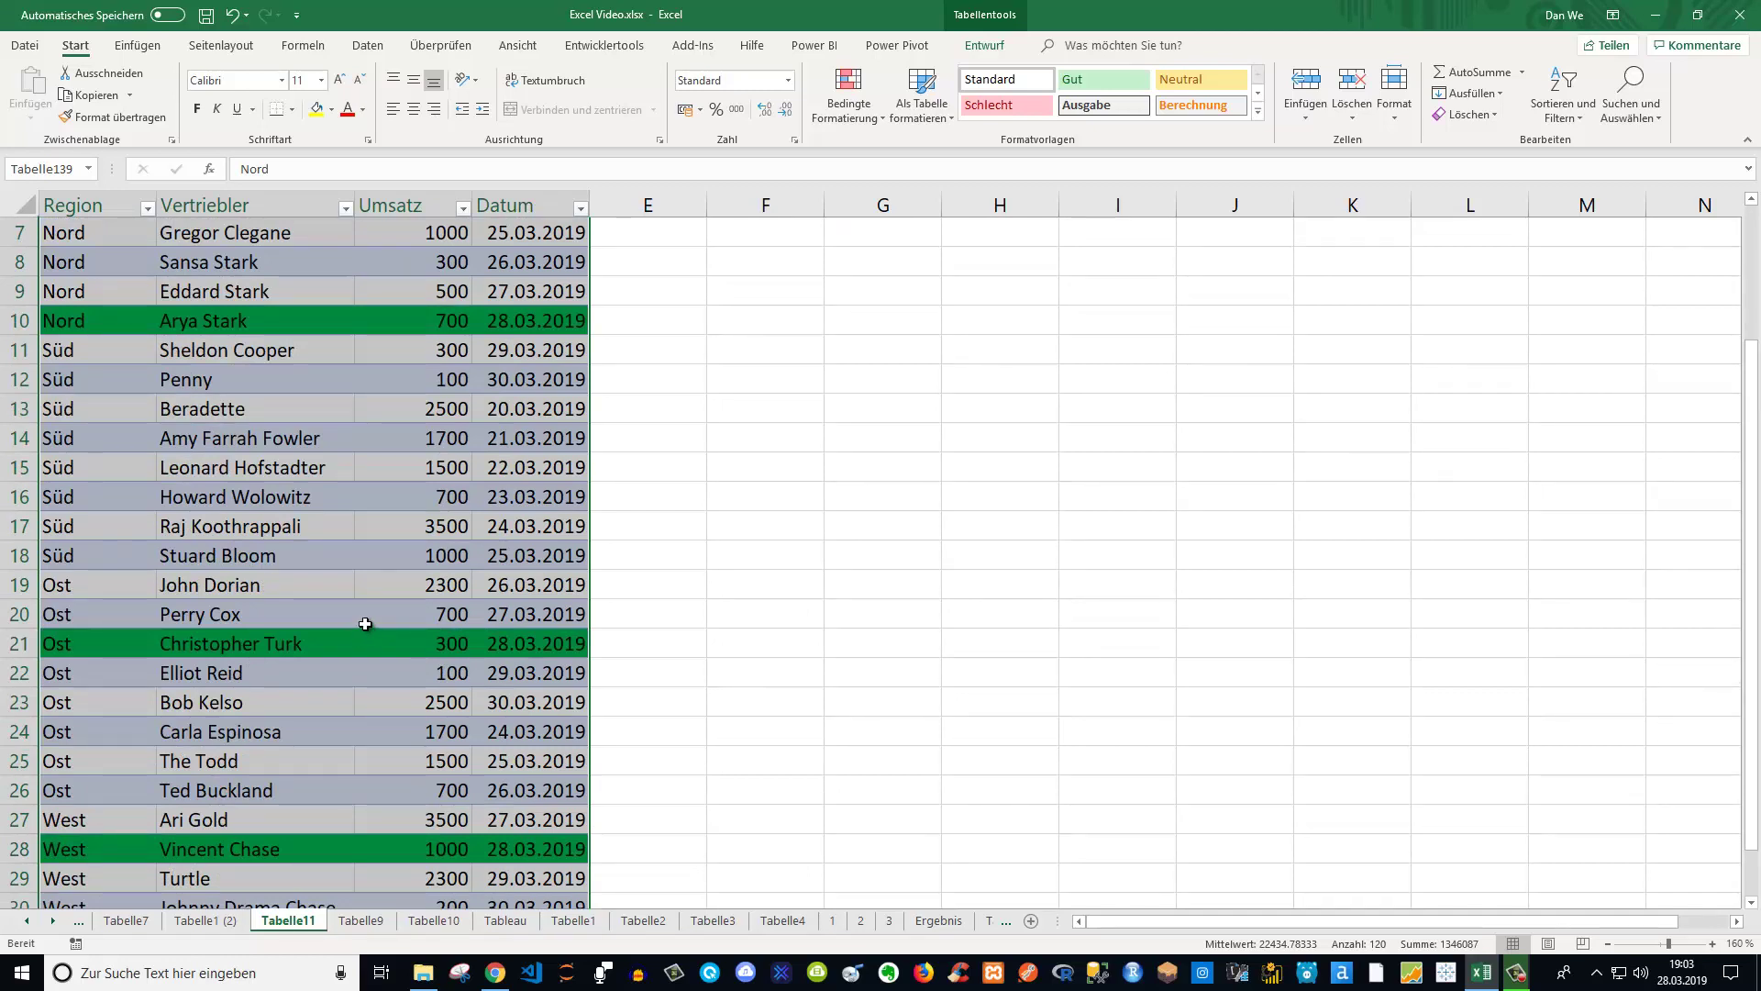
scroll(303, 695, down, 1)
scroll(302, 761, down, 1)
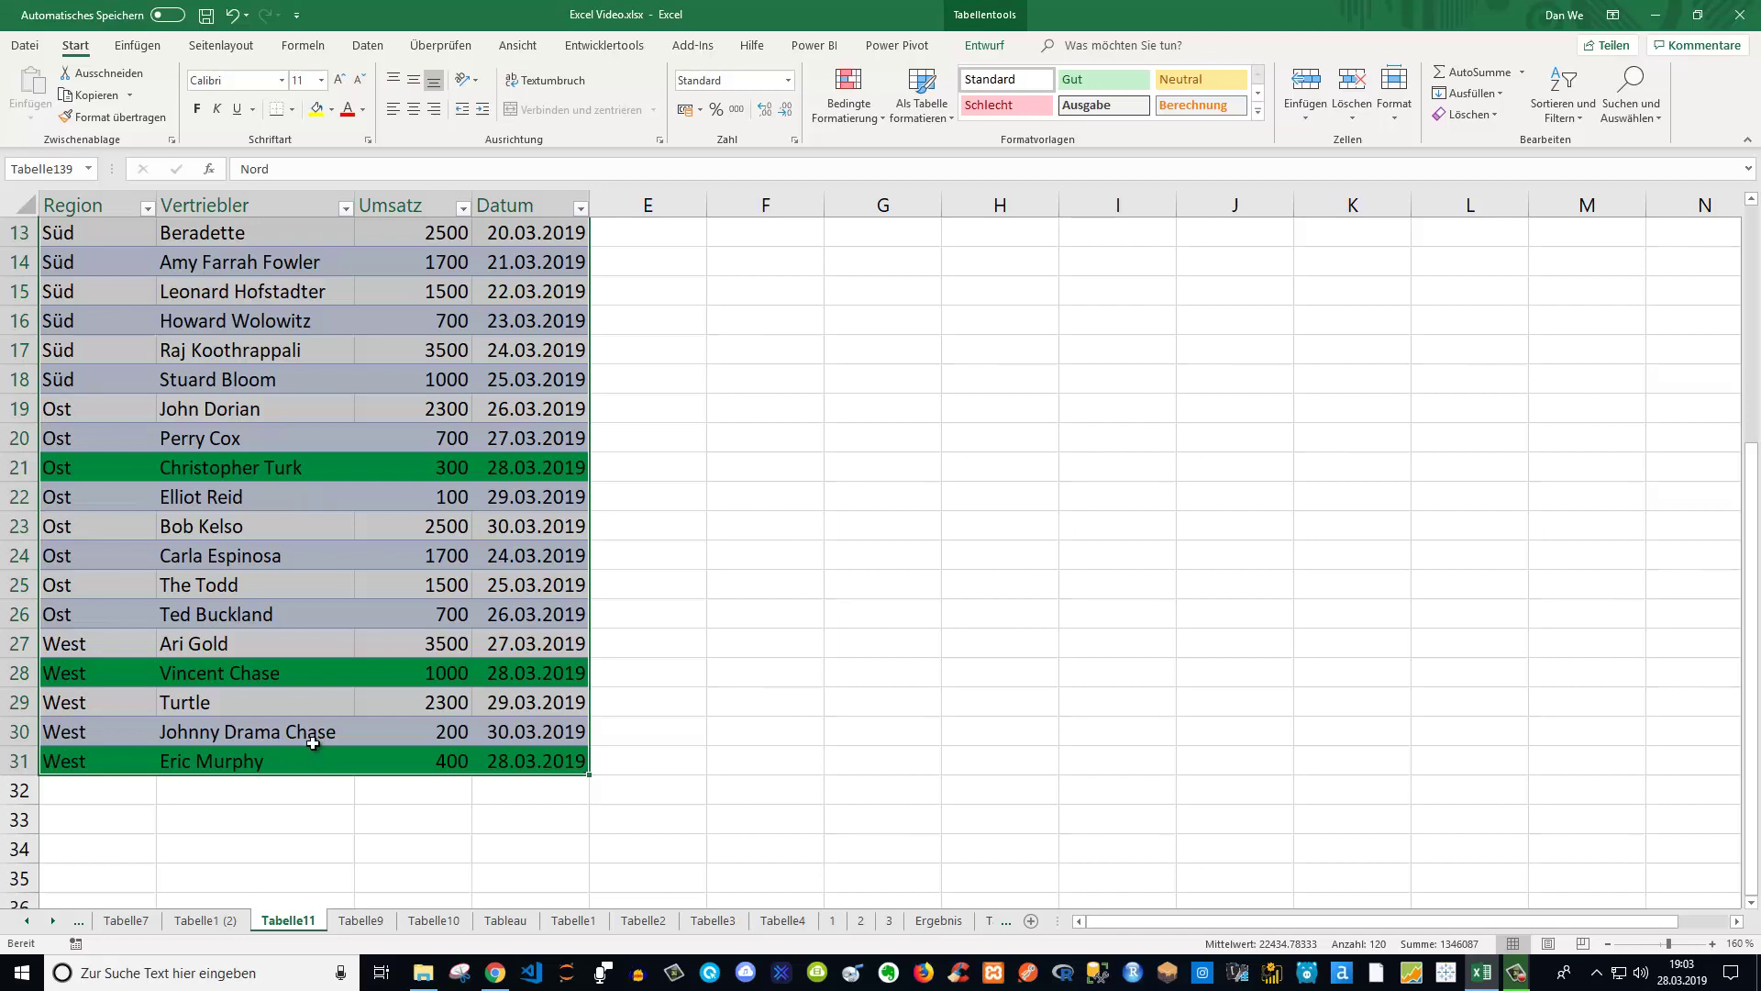
scroll(313, 742, up, 3)
scroll(315, 731, down, 2)
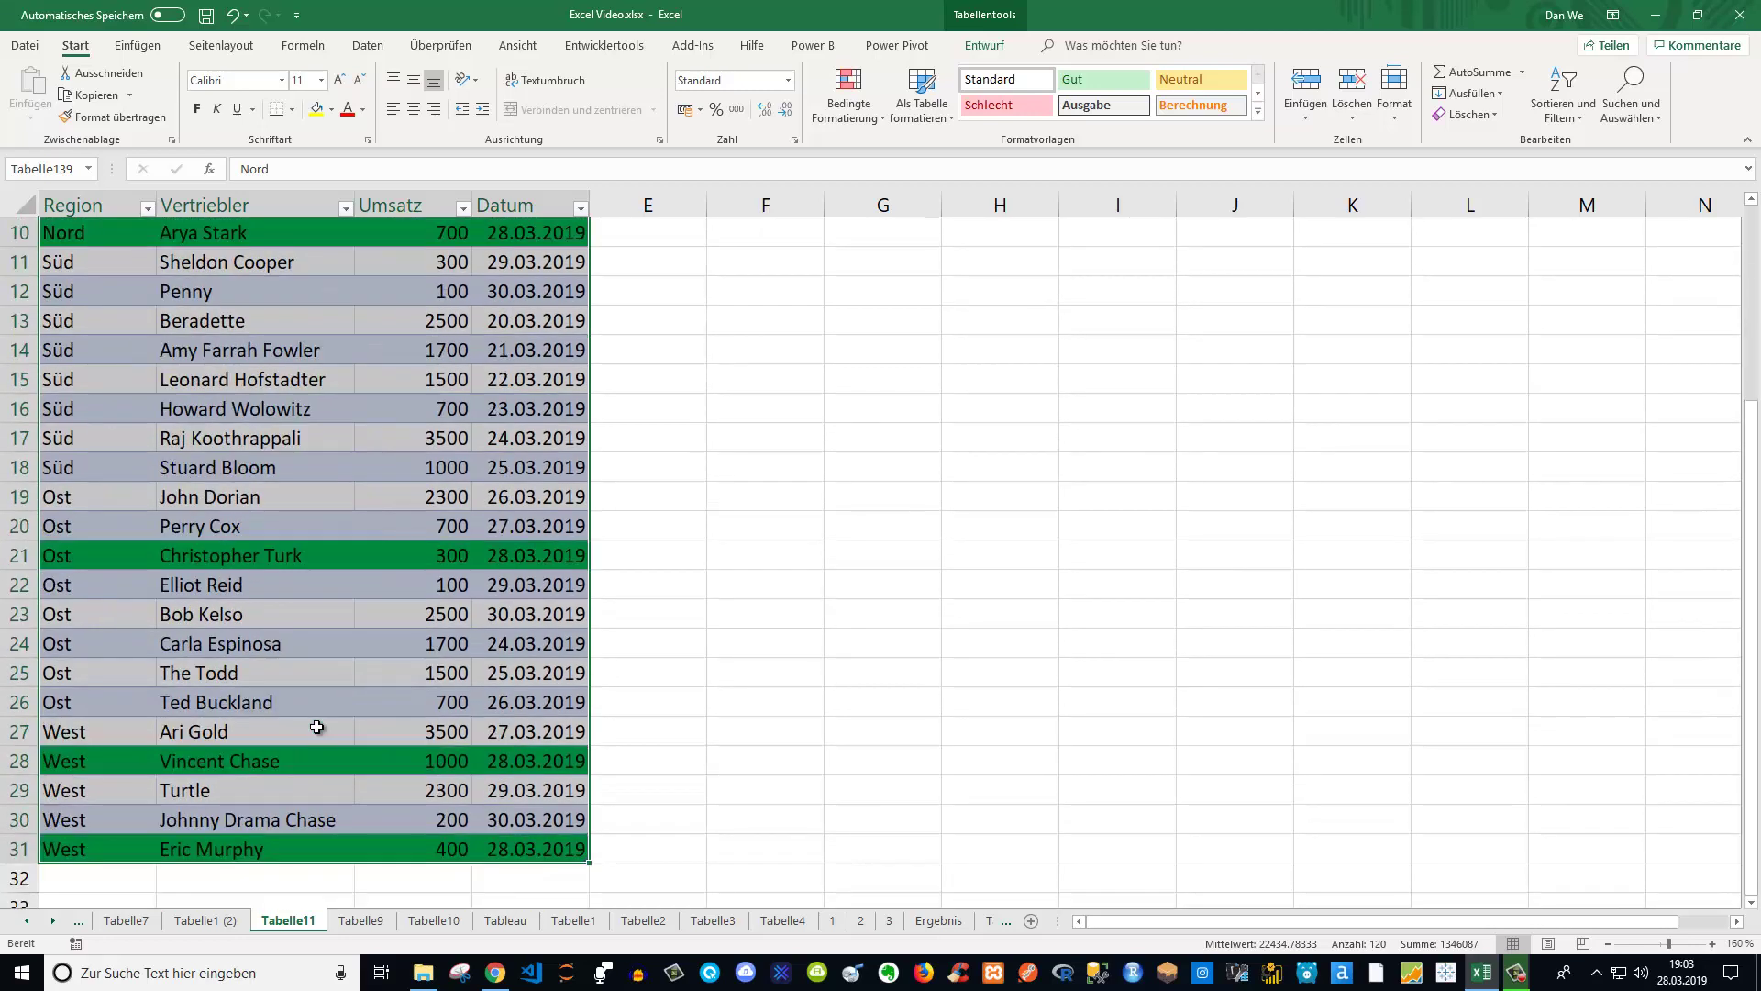
scroll(335, 706, up, 3)
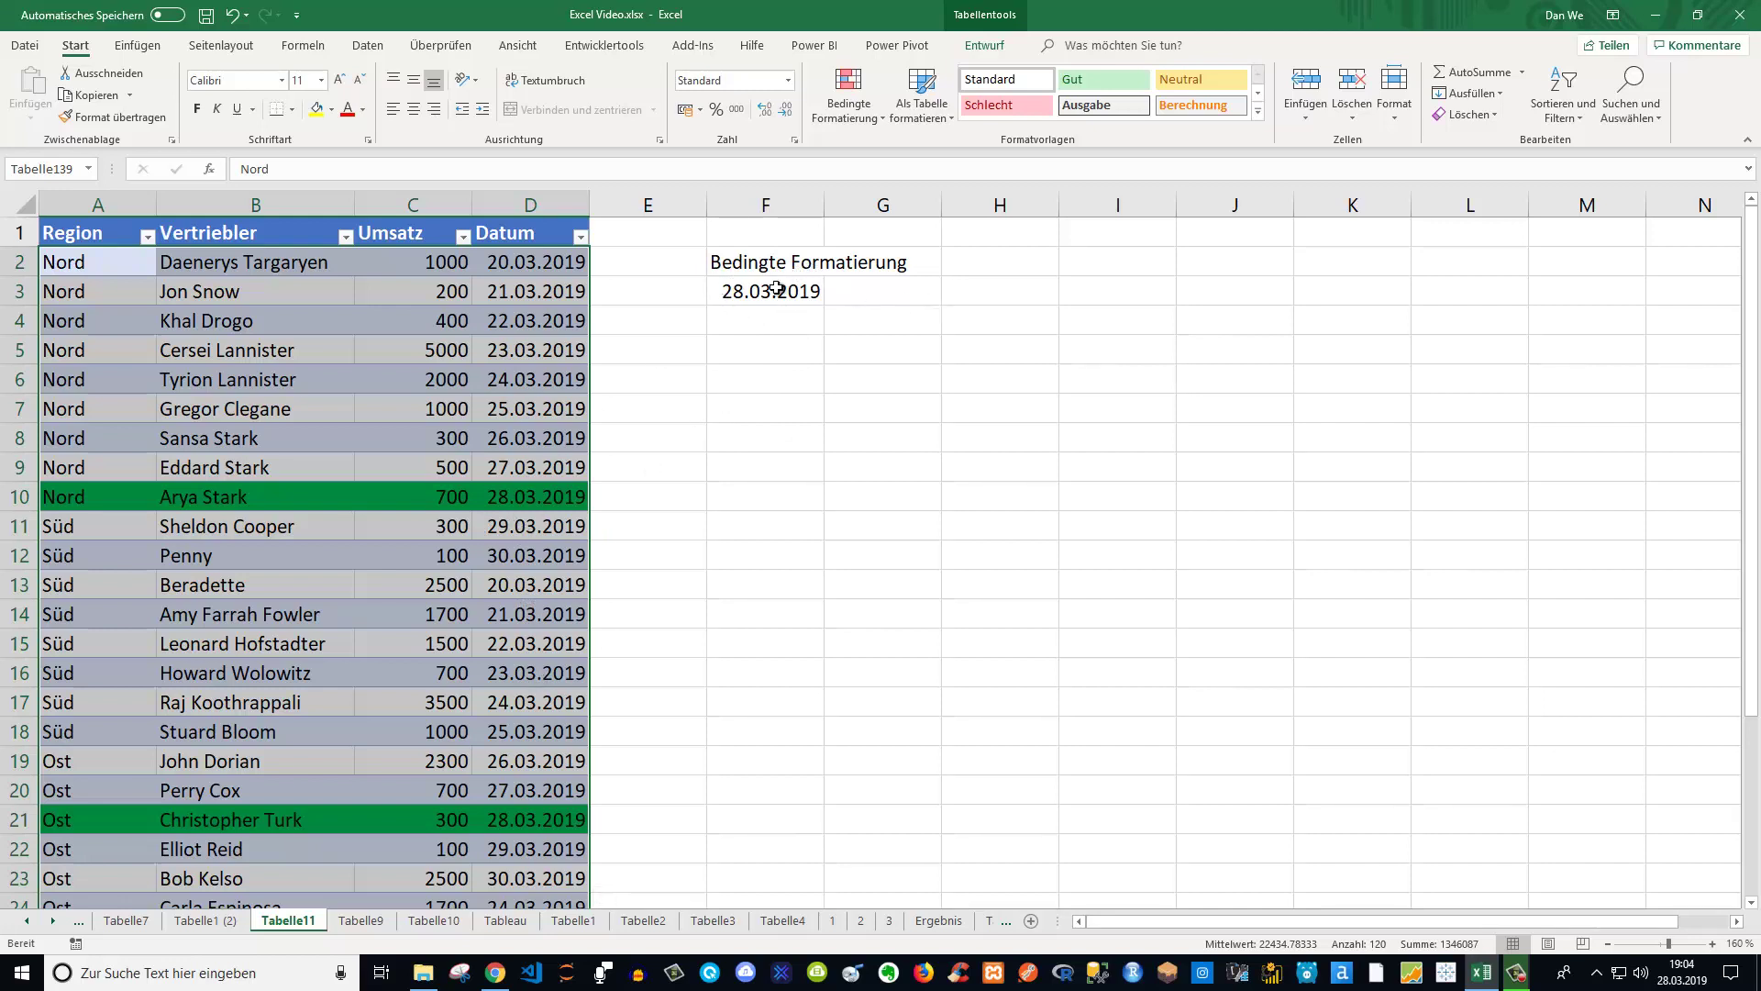
click(779, 321)
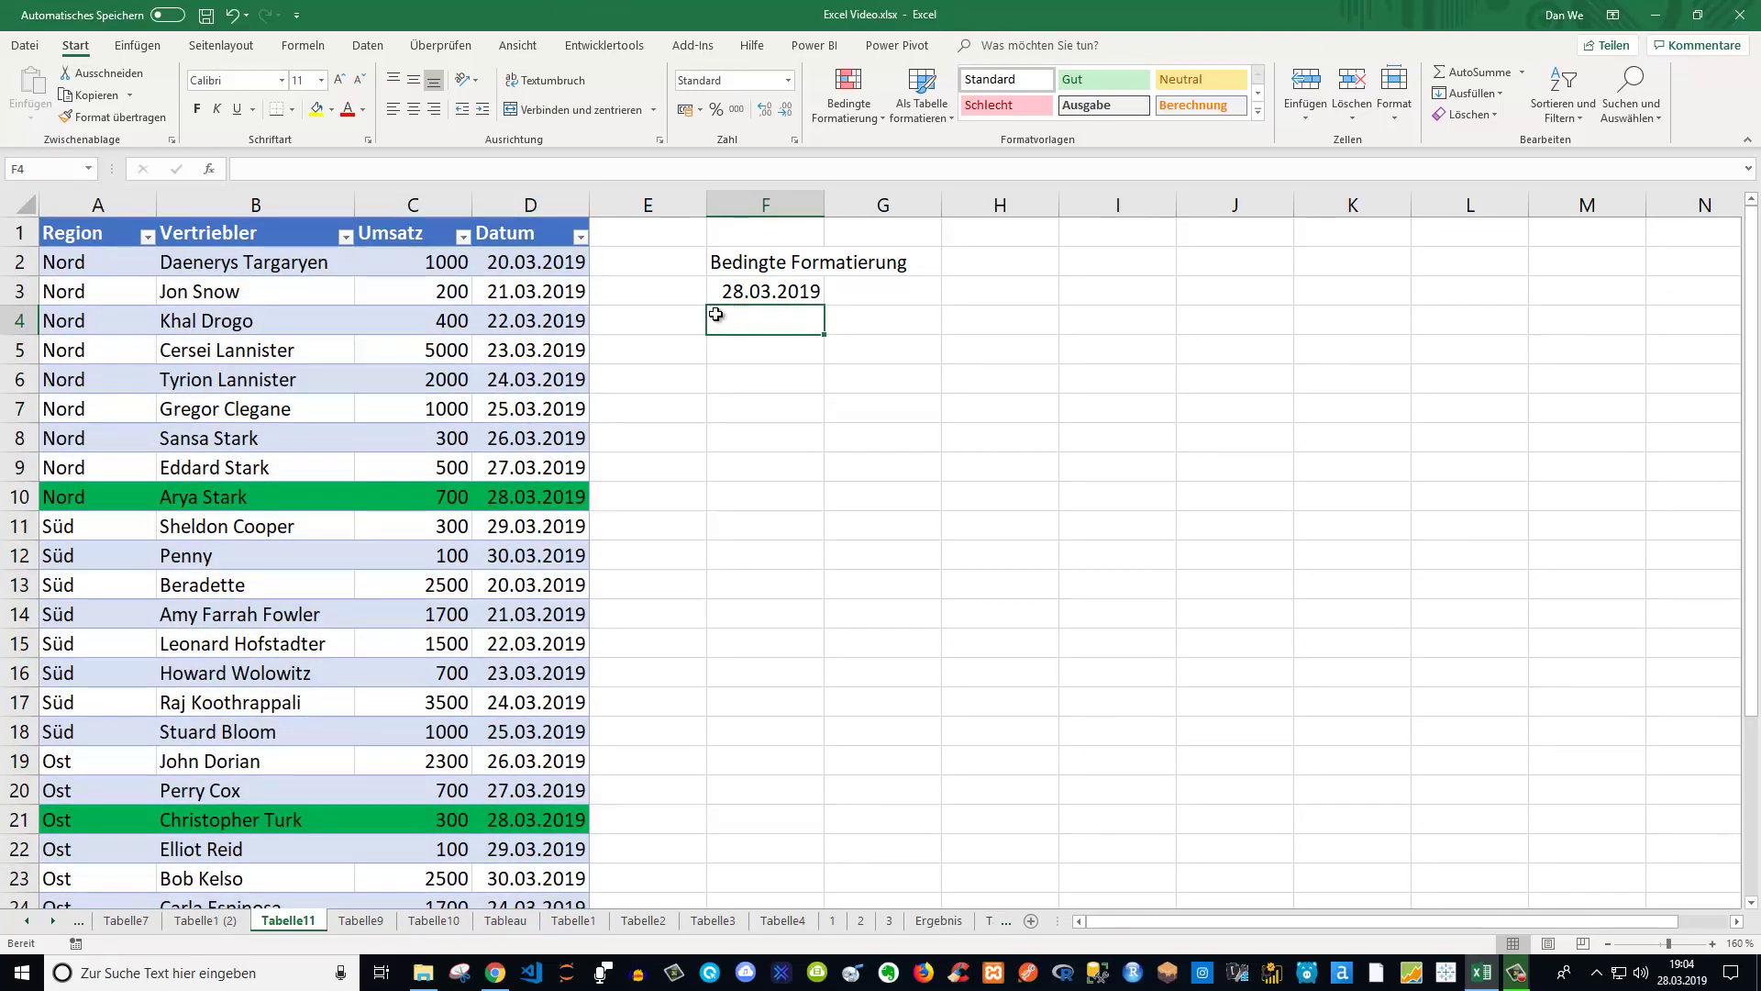
click(734, 290)
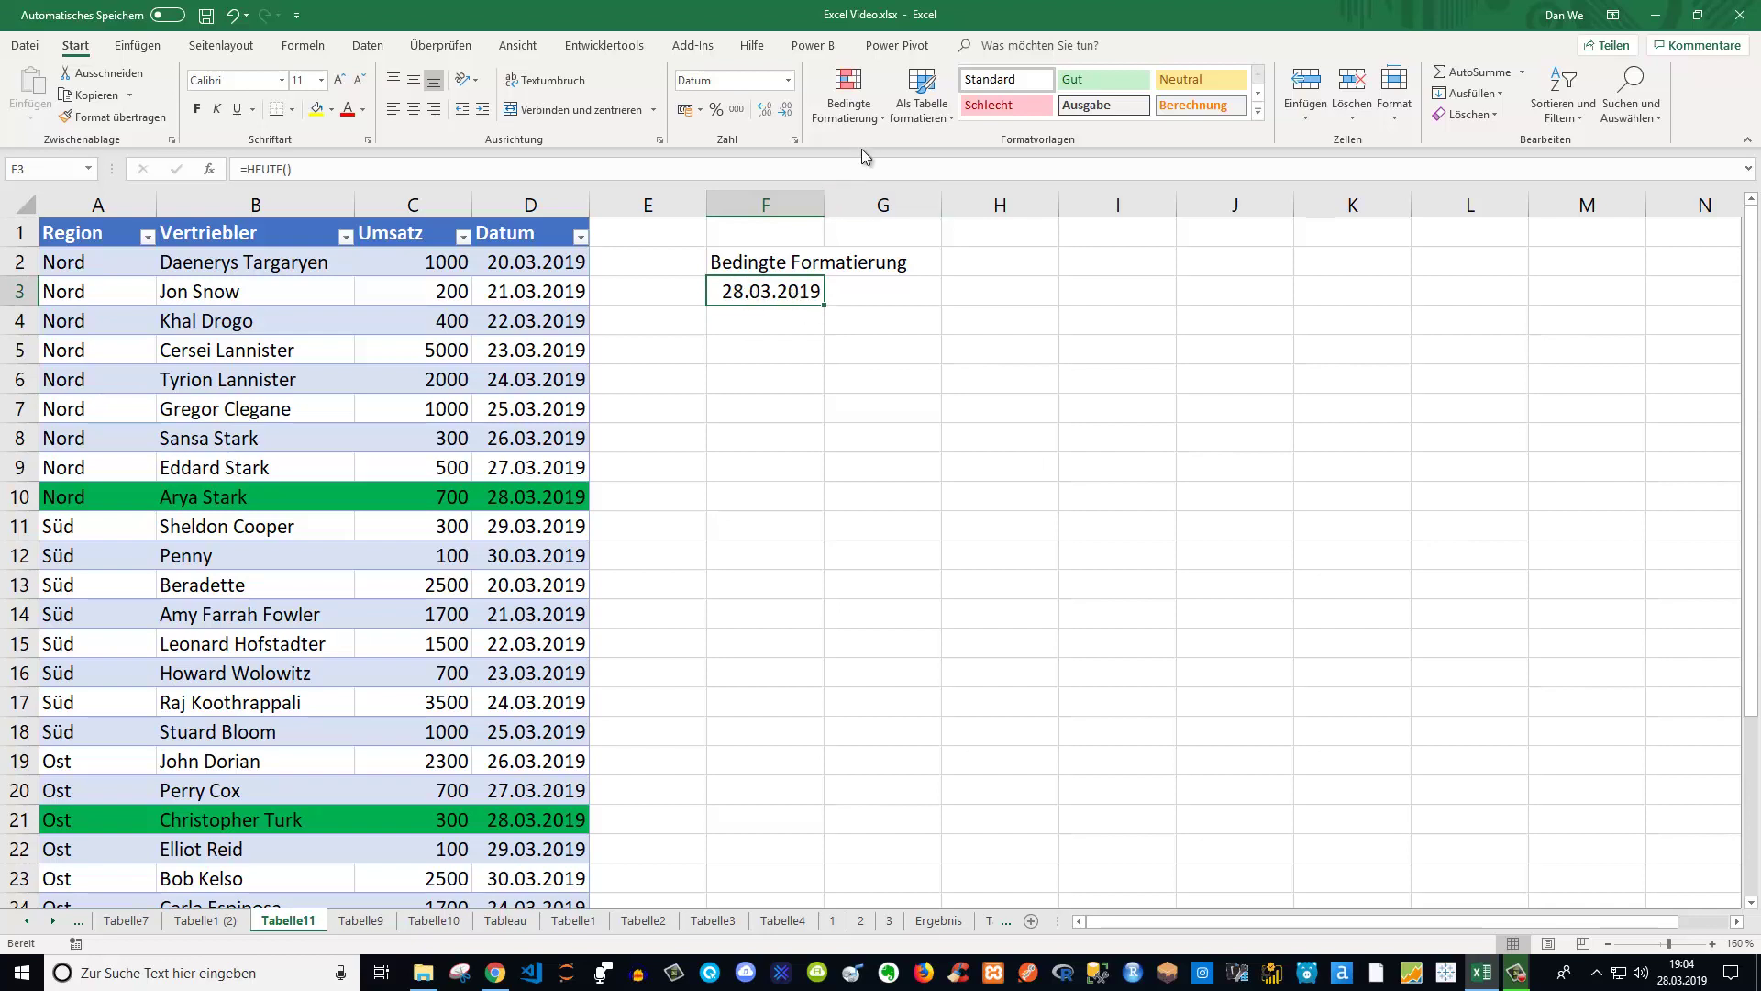
click(873, 116)
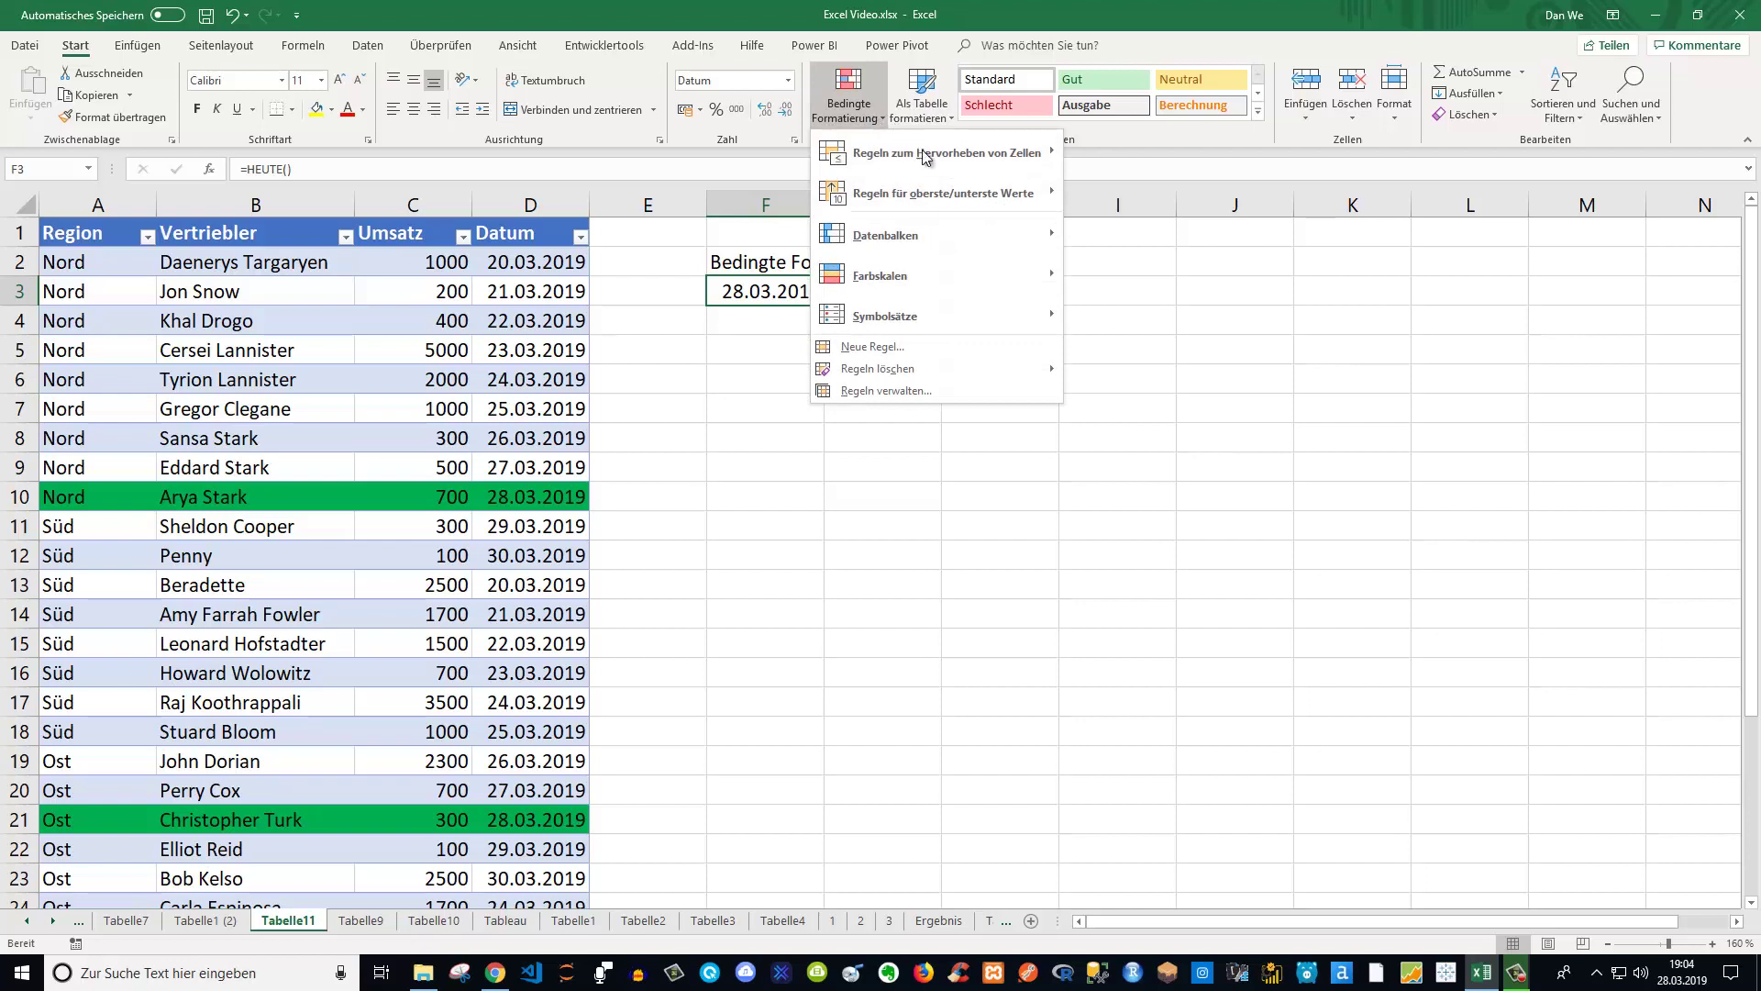
mouse_move(936, 153)
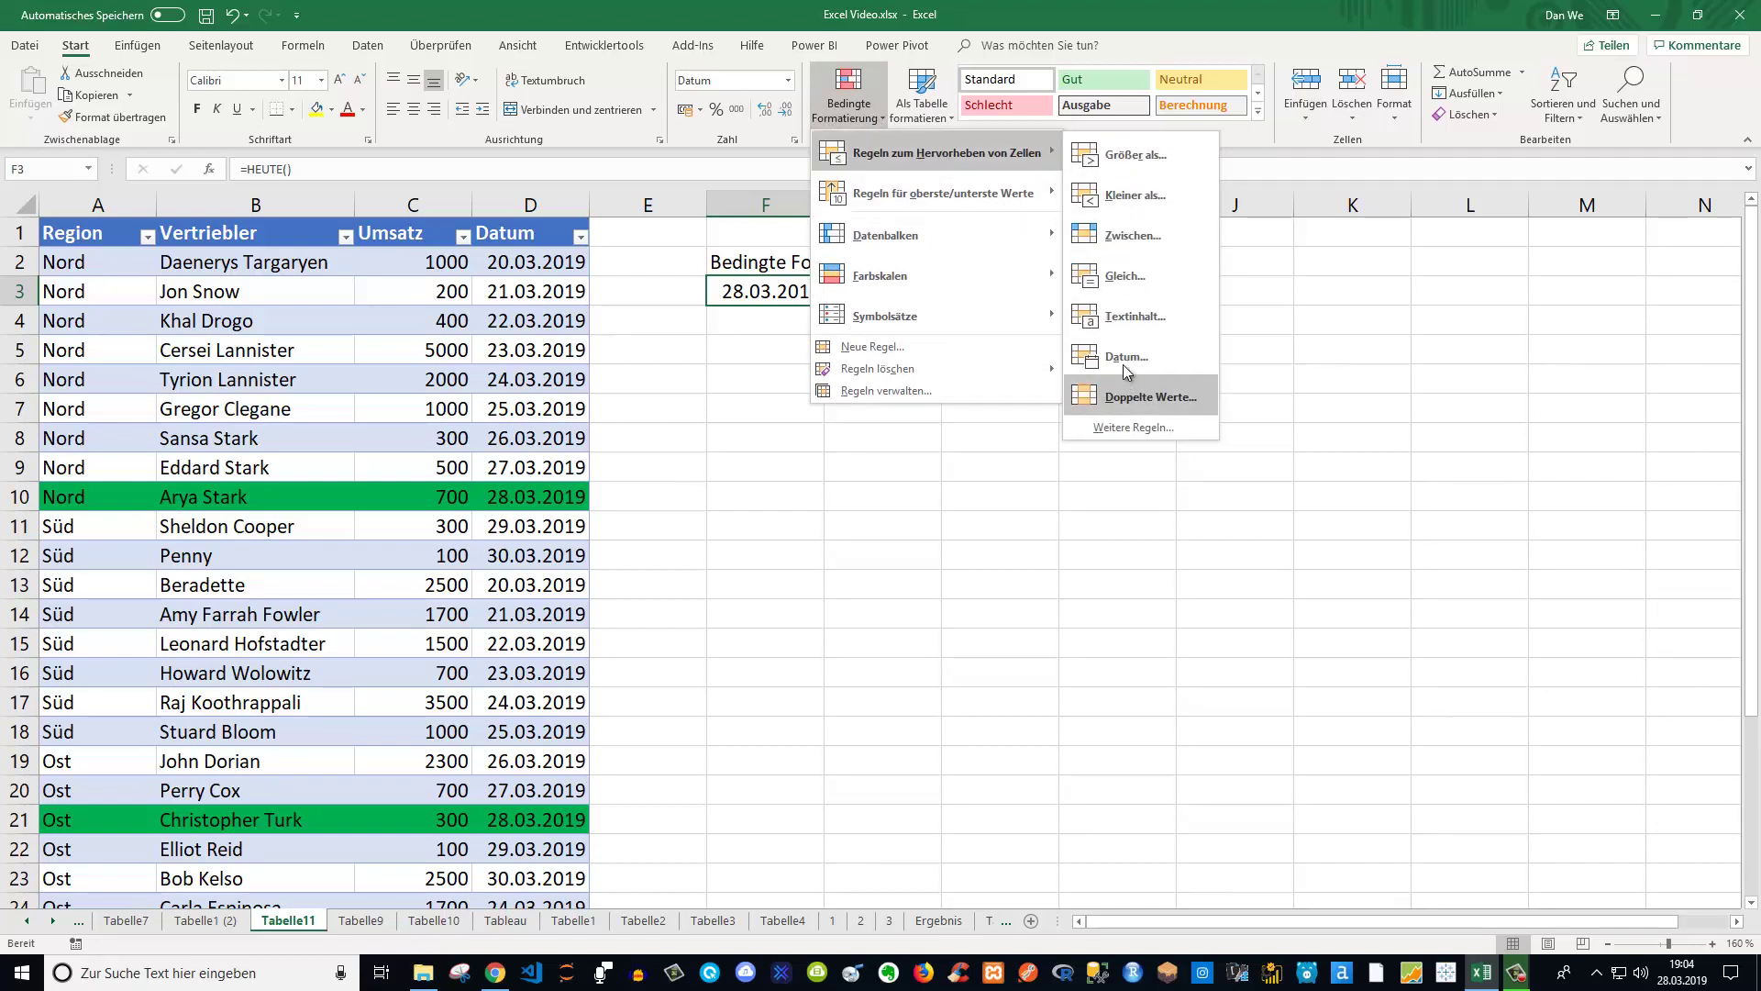
click(603, 230)
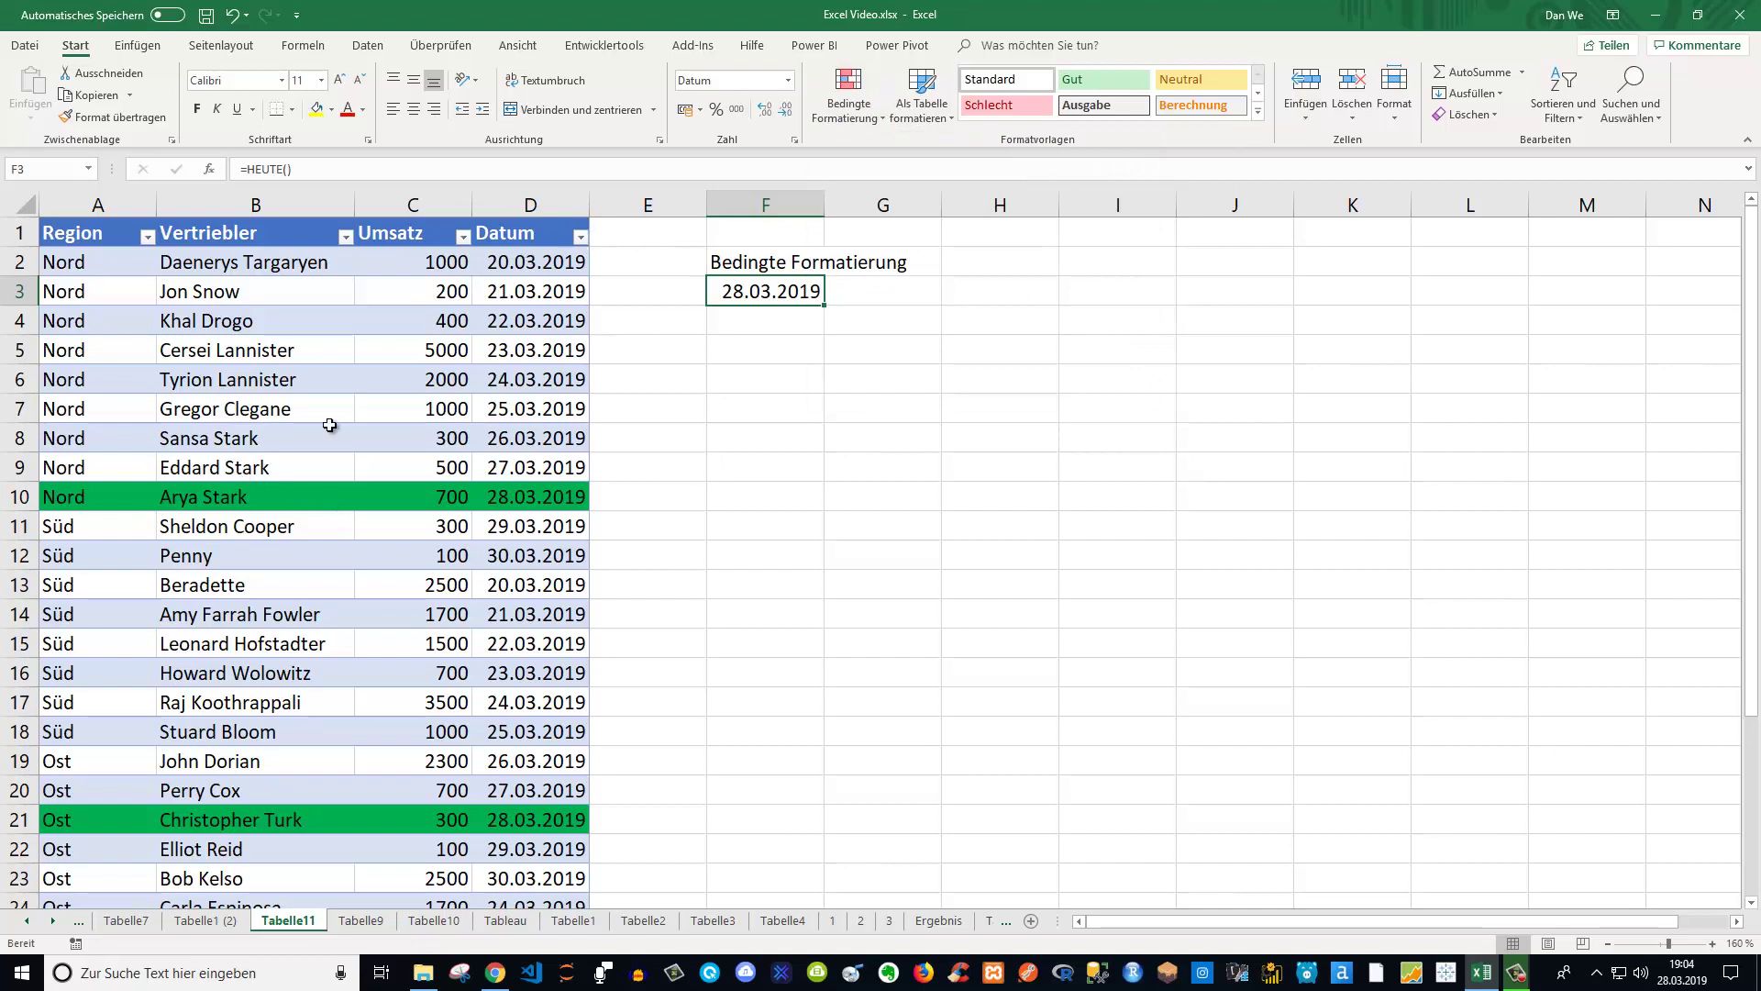
click(581, 238)
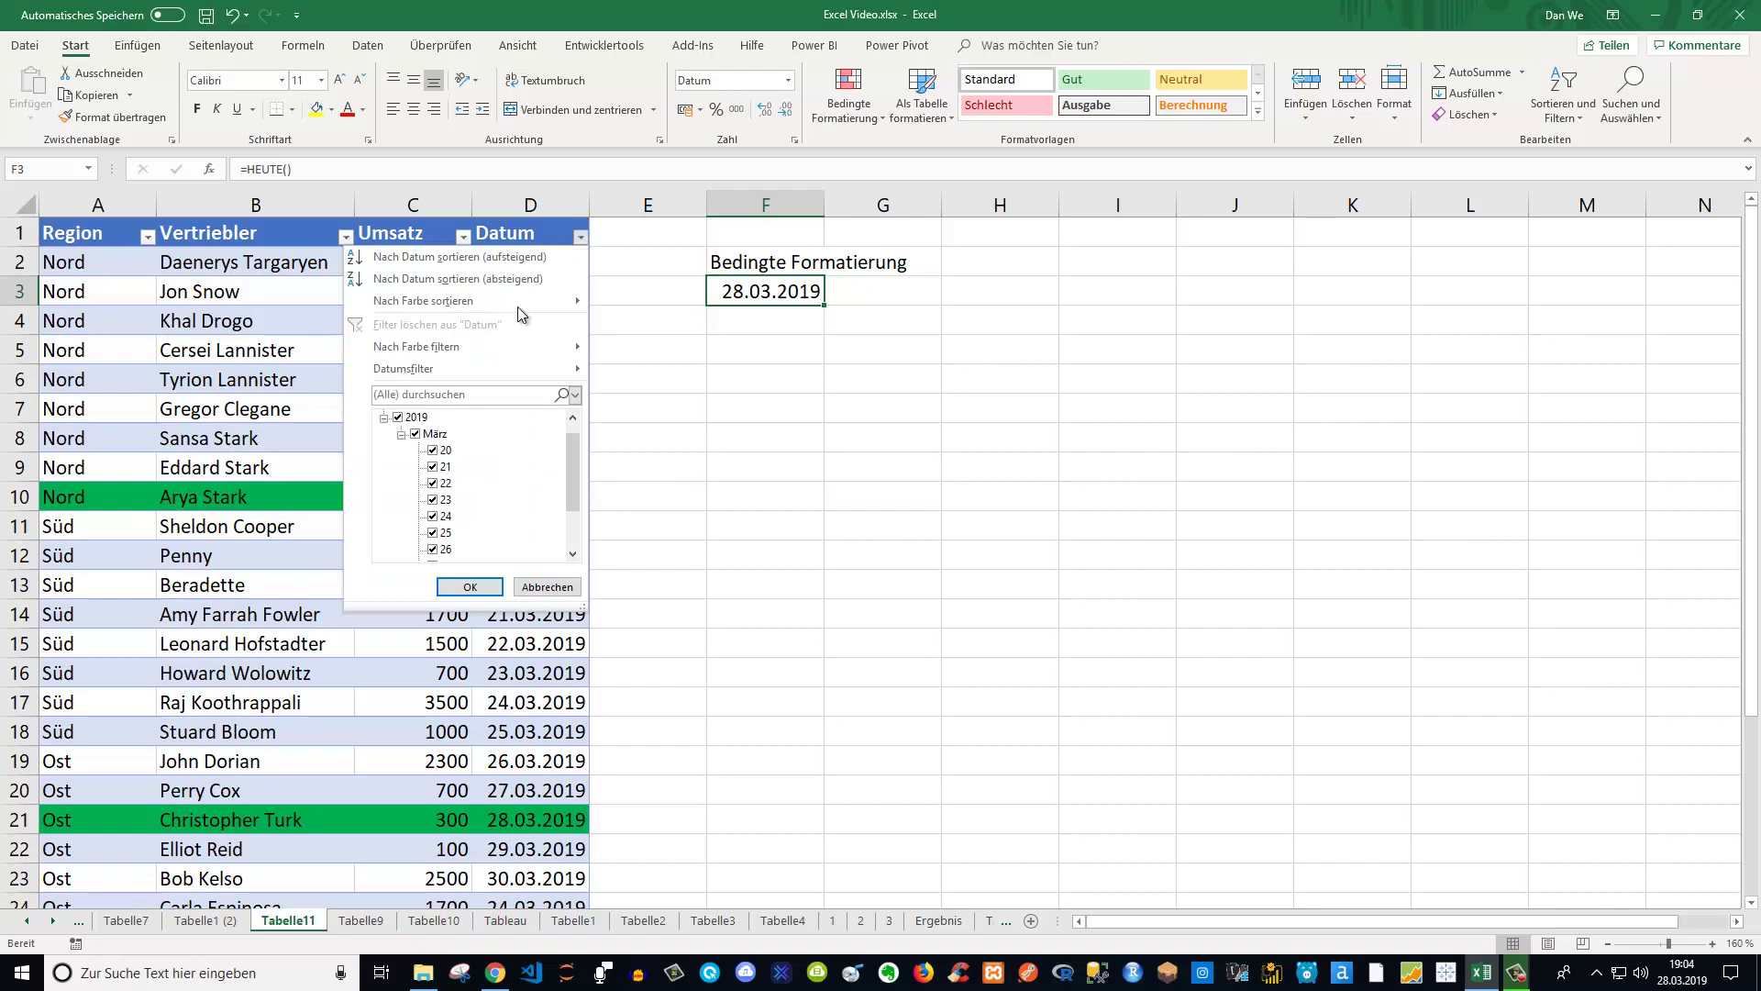
mouse_move(413, 369)
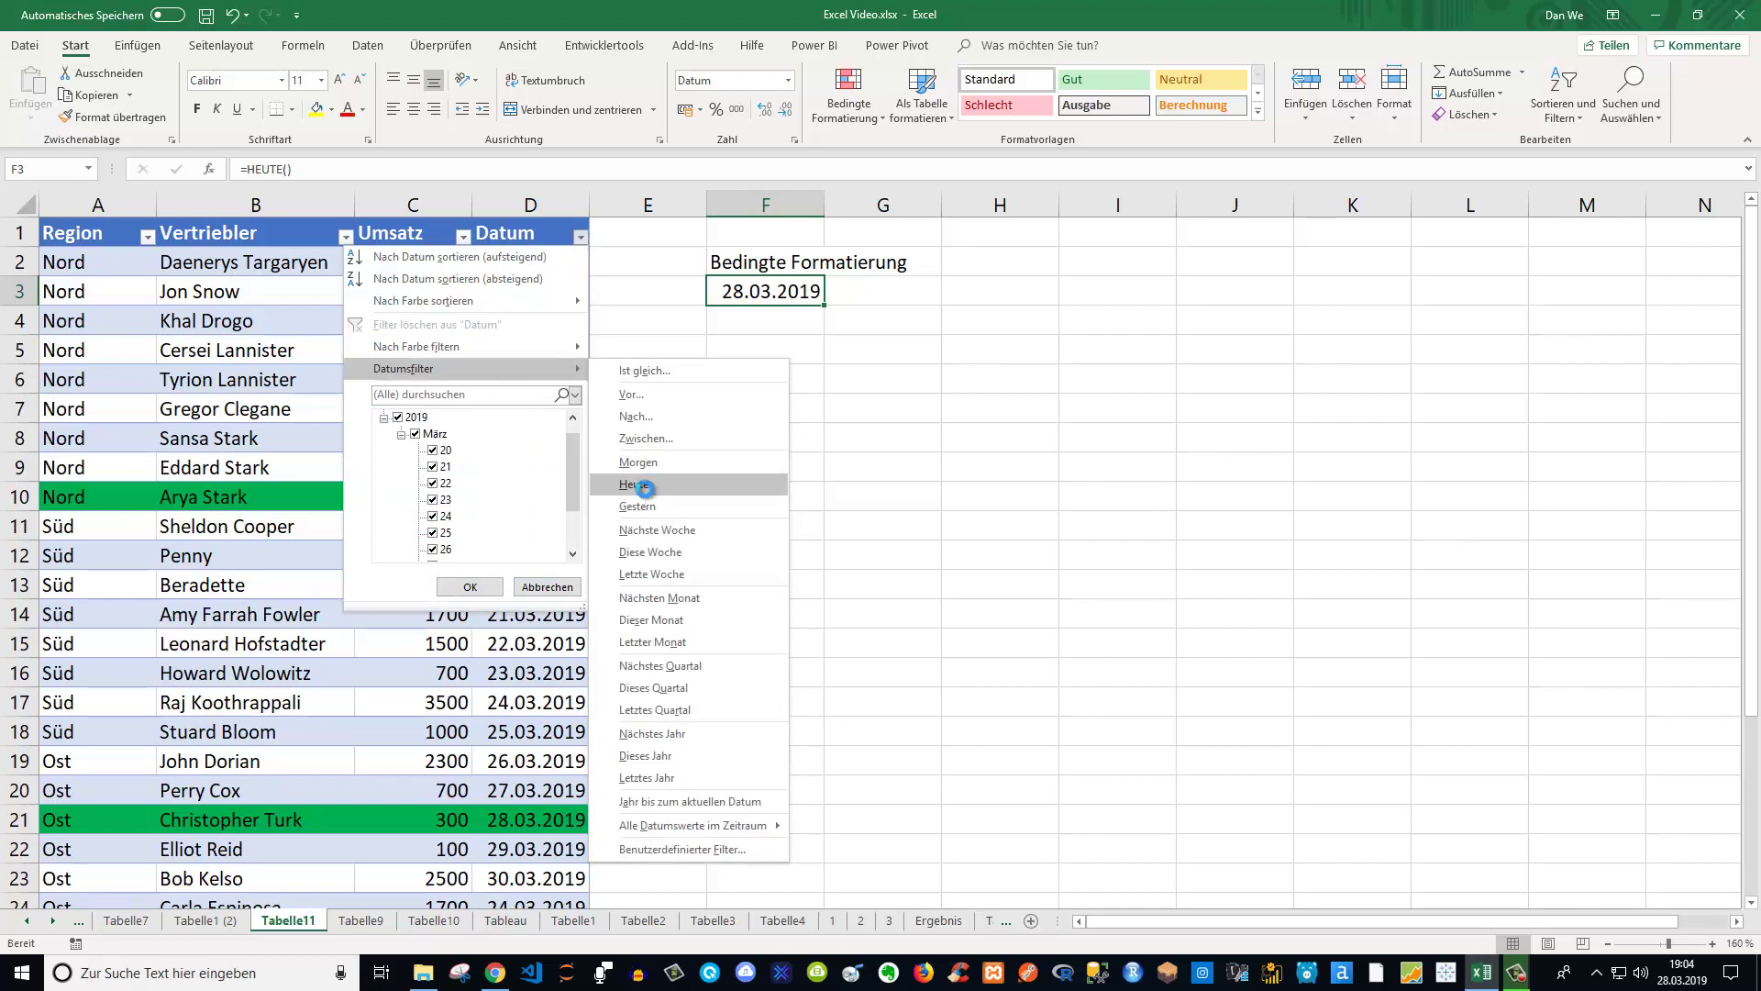
click(646, 491)
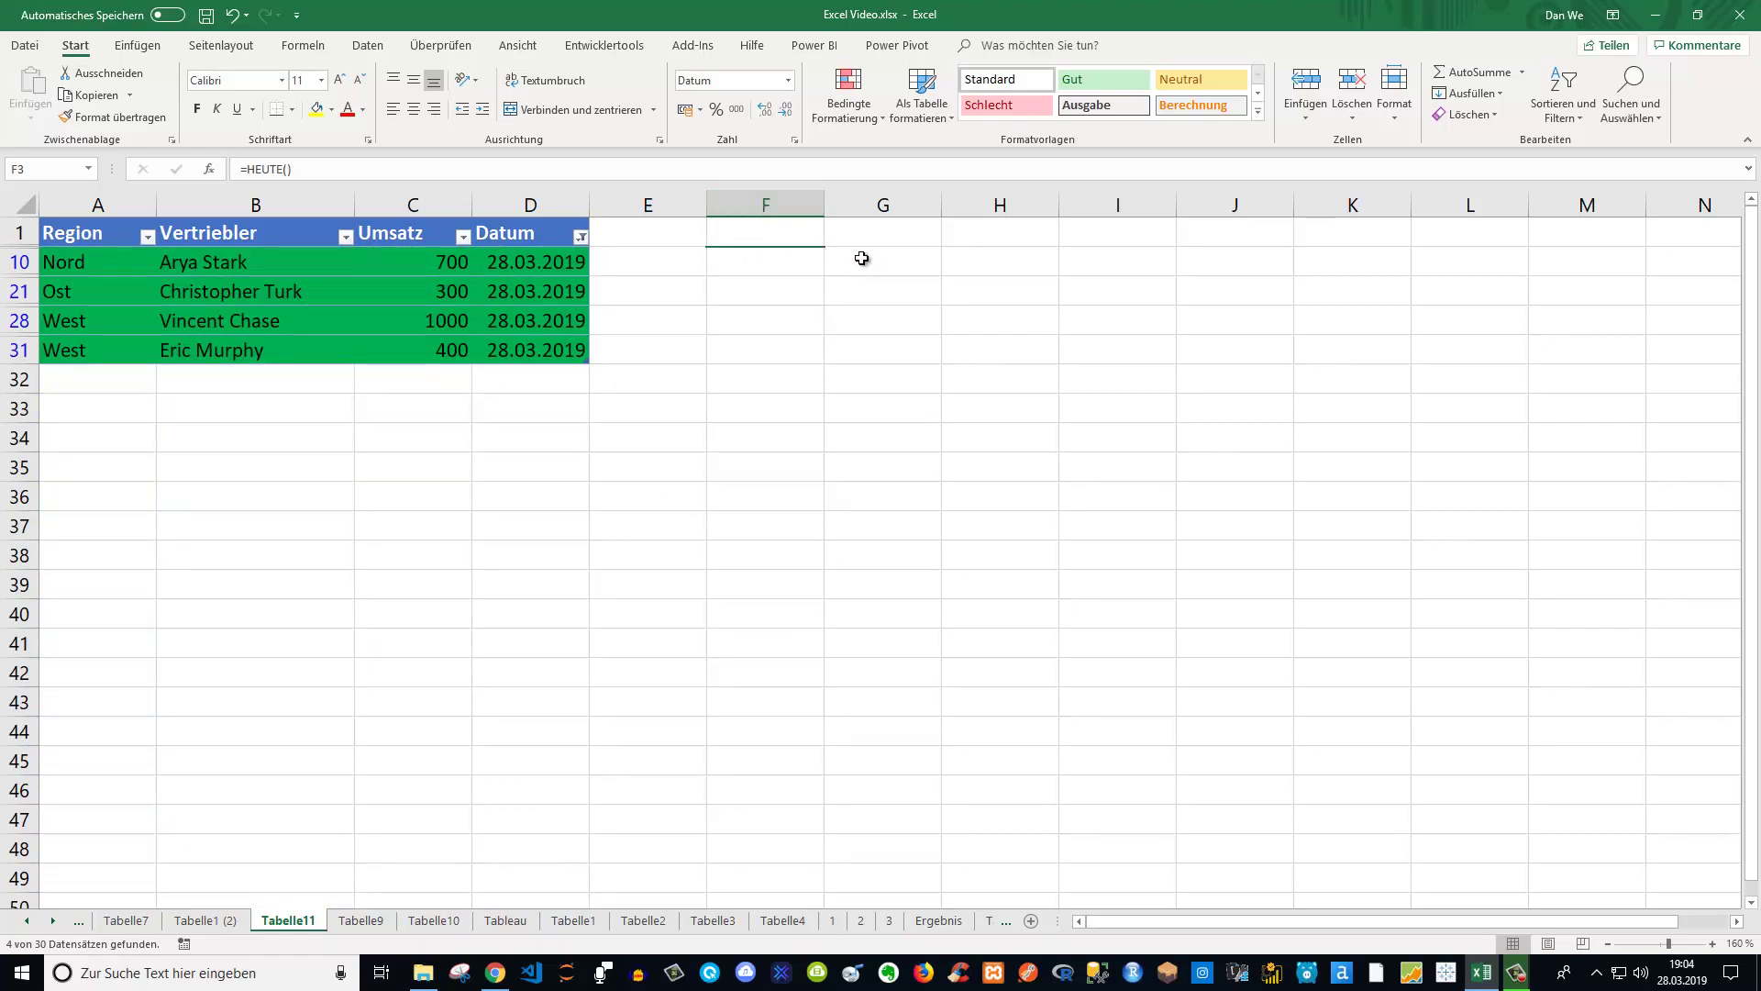
click(580, 236)
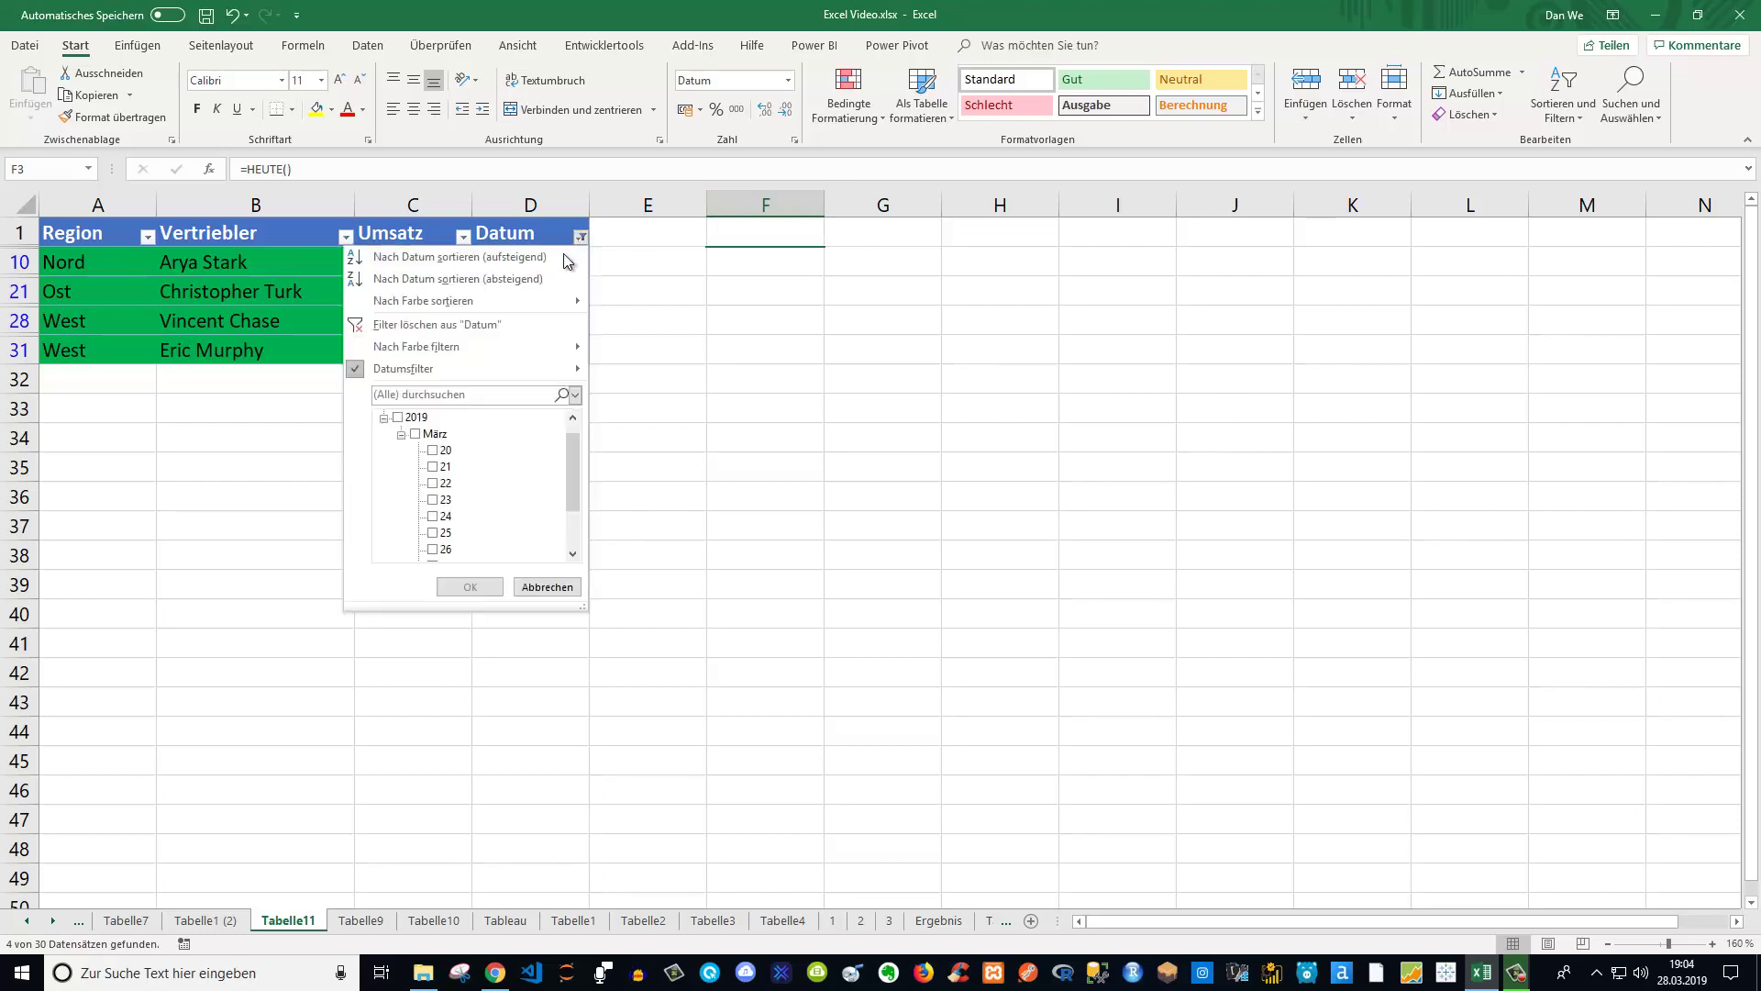
click(463, 324)
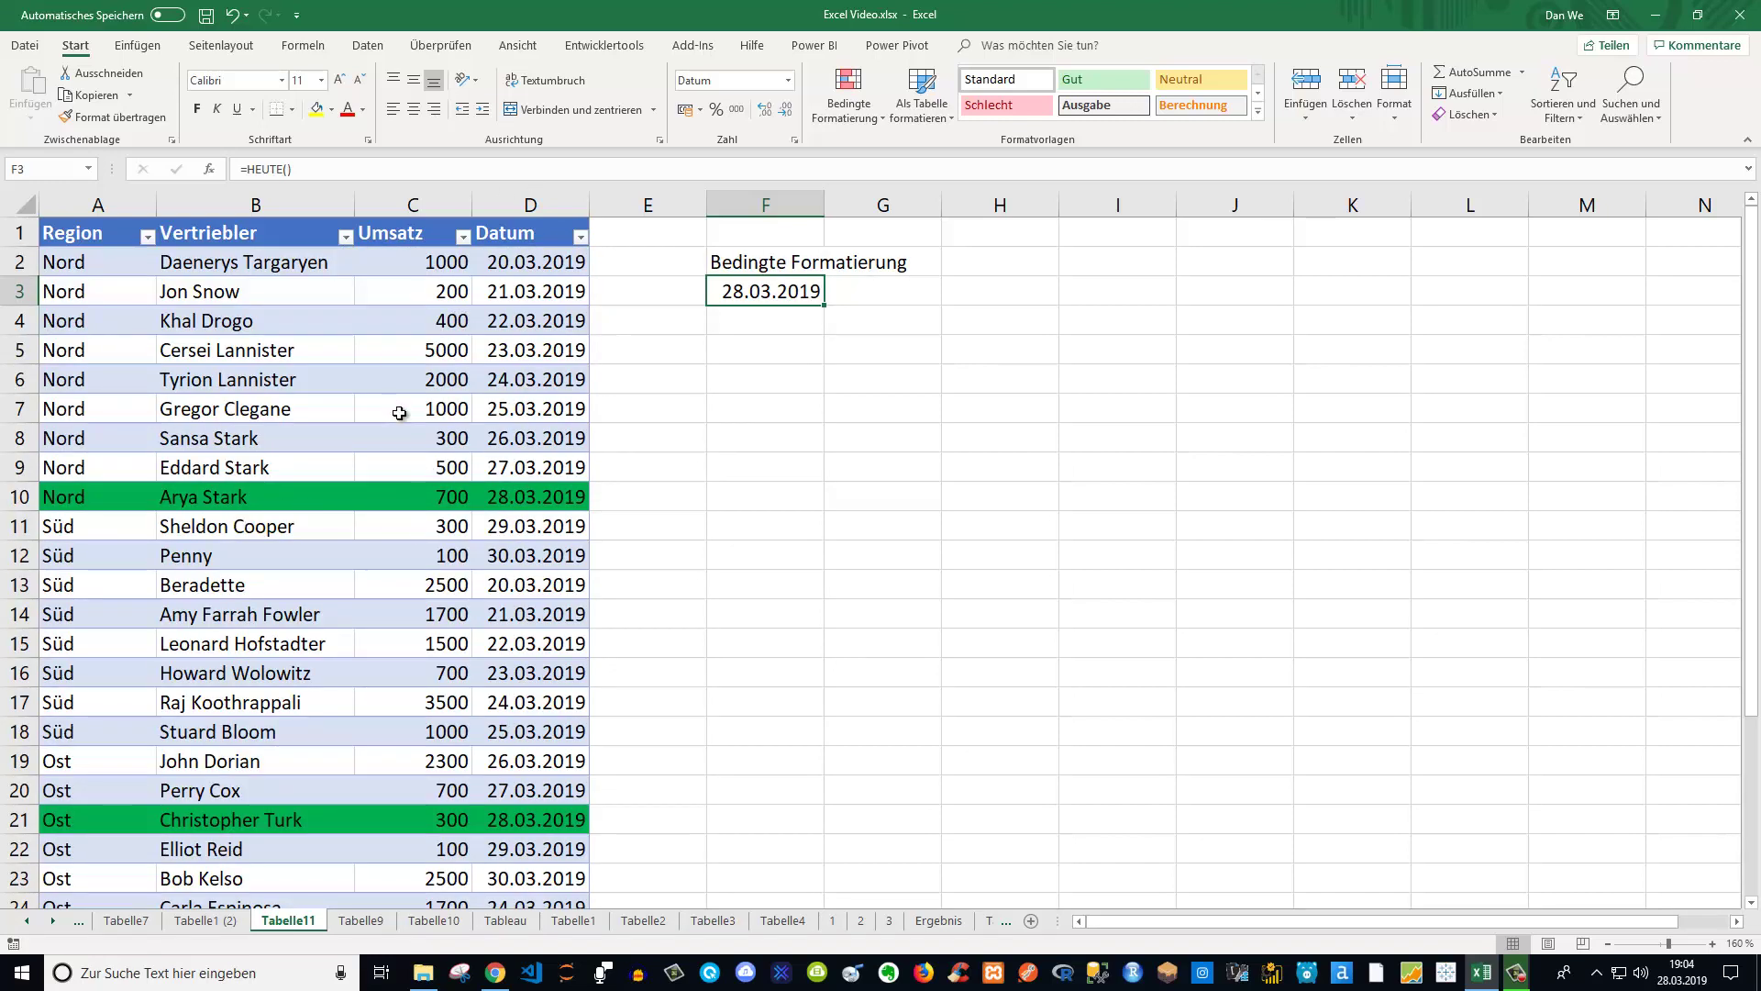
scroll(405, 616, down, 1)
scroll(427, 596, up, 1)
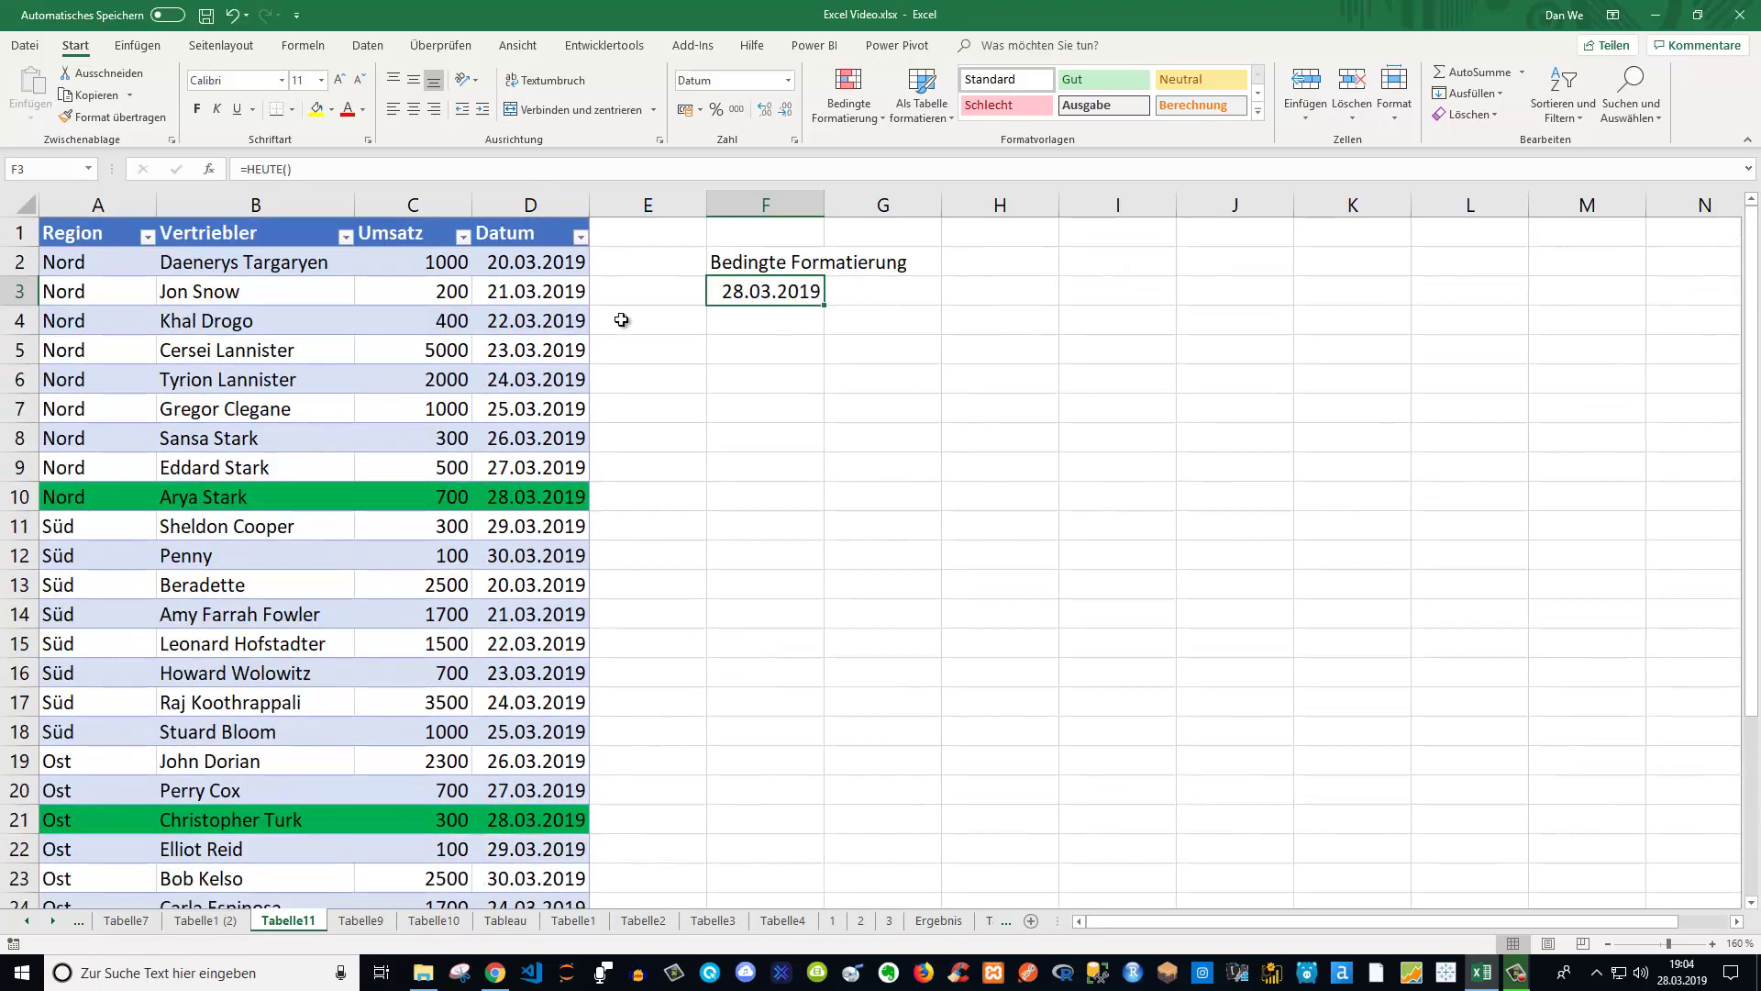